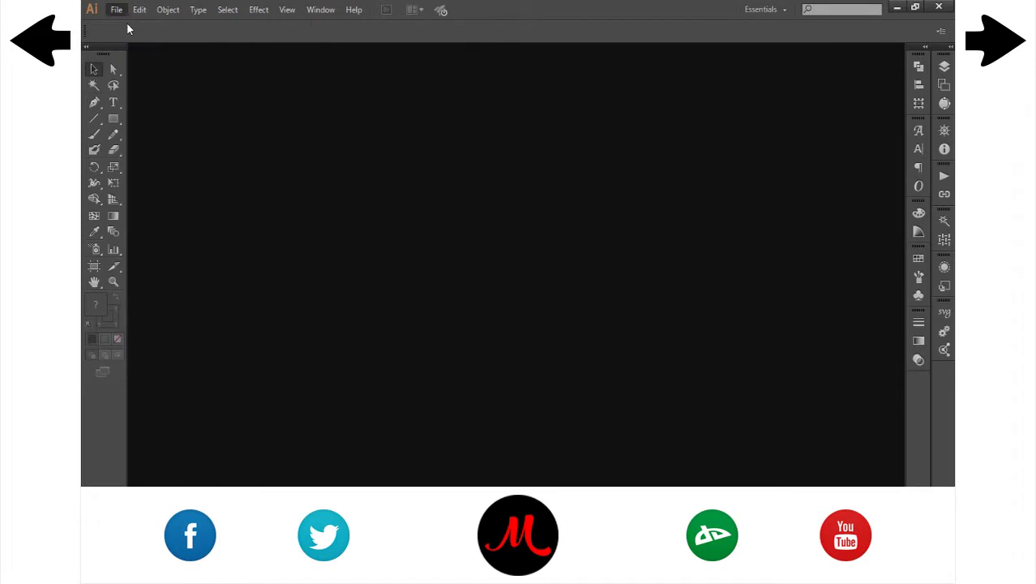
- Create a new 1280×800 px document named PaulVanDyk Logo
key("ctrl+n")
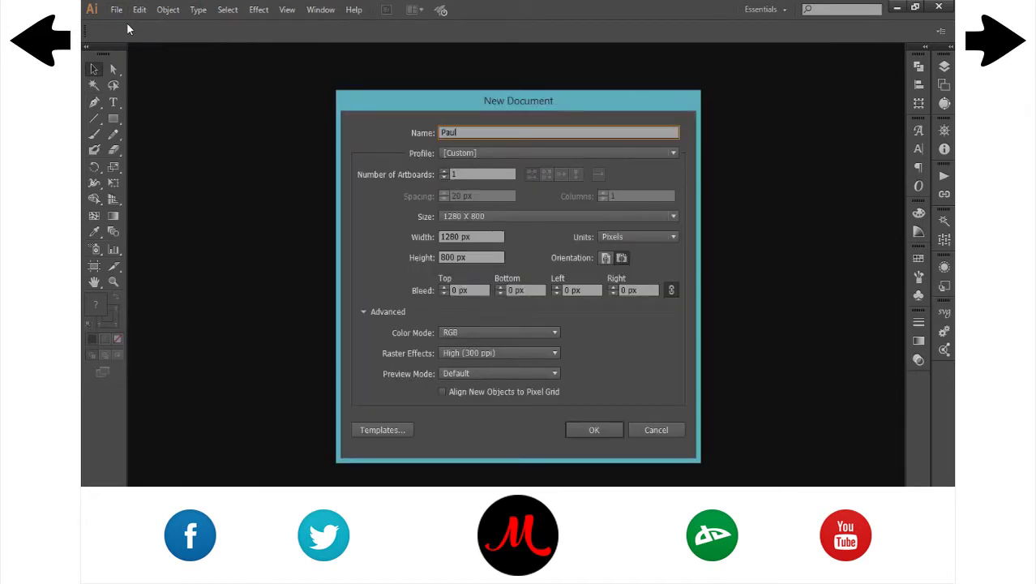
type("Logo")
left_click(594, 429)
- Draw a rectangle 50 px wide by 300 px tall
key("m")
left_click(278, 212)
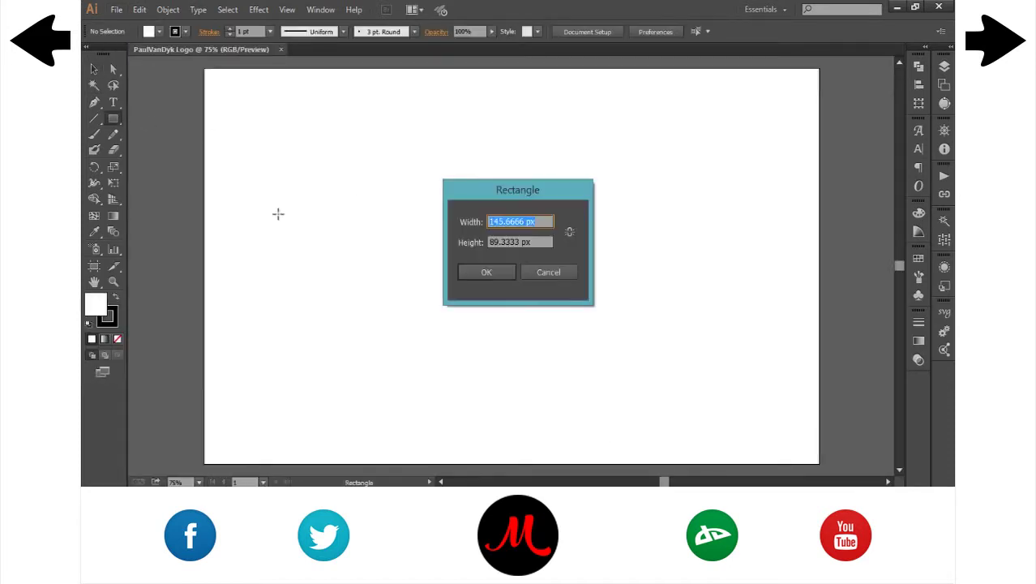
key("Return")
key("Escape")
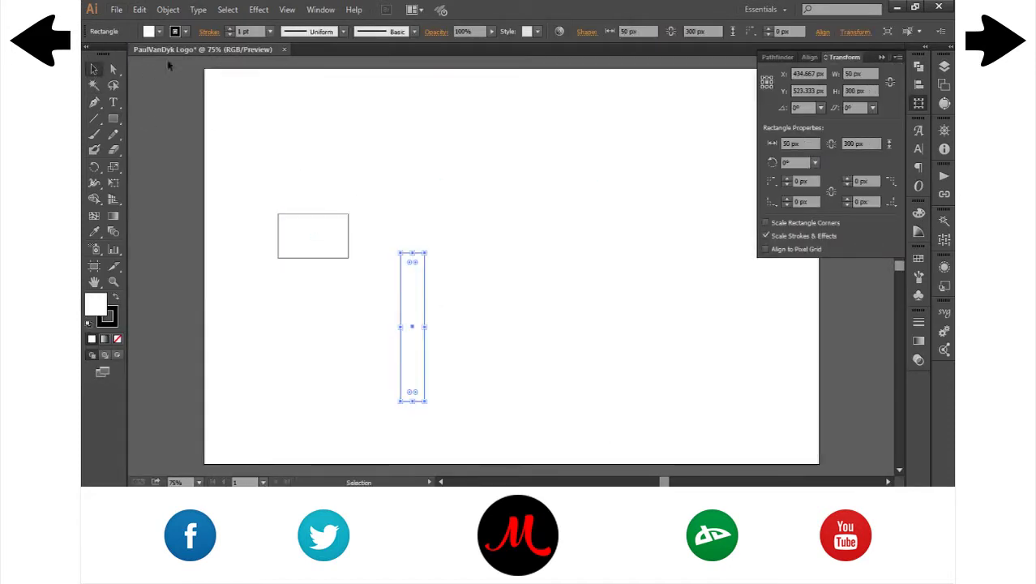
- Fill the tall rectangle black, delete the small leftover rectangle, and zoom in
left_click(306, 258)
key("Delete")
left_click_drag(243, 141, 271, 290)
key("ctrl+equal")
key("ctrl+equal")
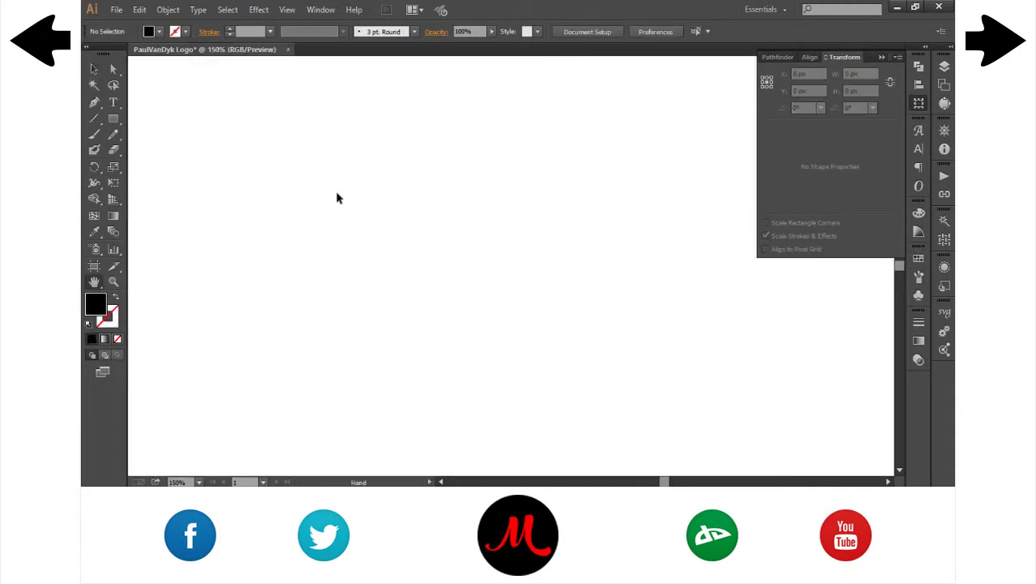
- Draw a small square, rotate it 45° into a diamond, and place it on the bar's top corner
key("m")
left_click(426, 236)
key("Return")
key("v")
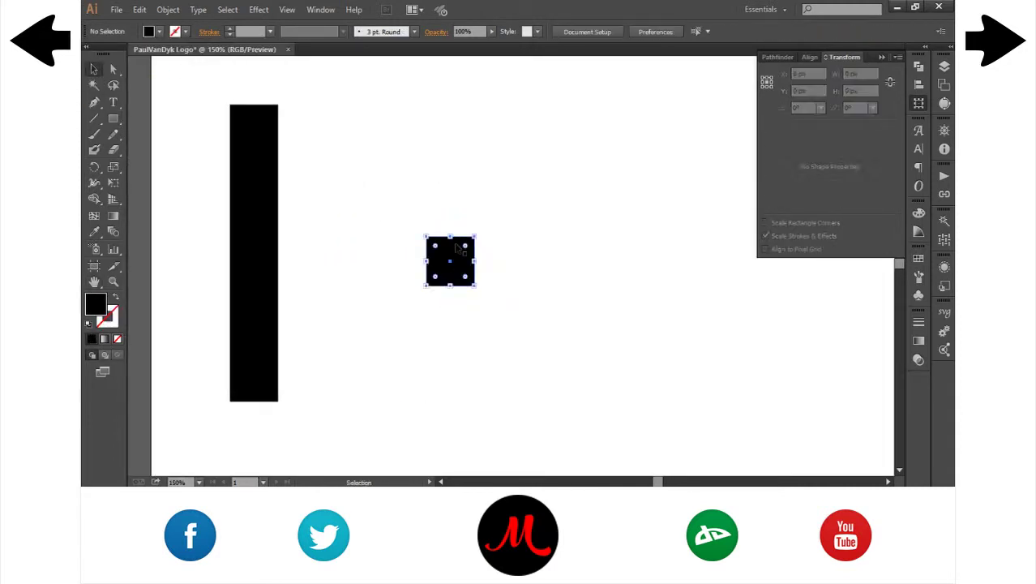
left_click_drag(470, 231, 480, 239)
left_click_drag(291, 105, 291, 105)
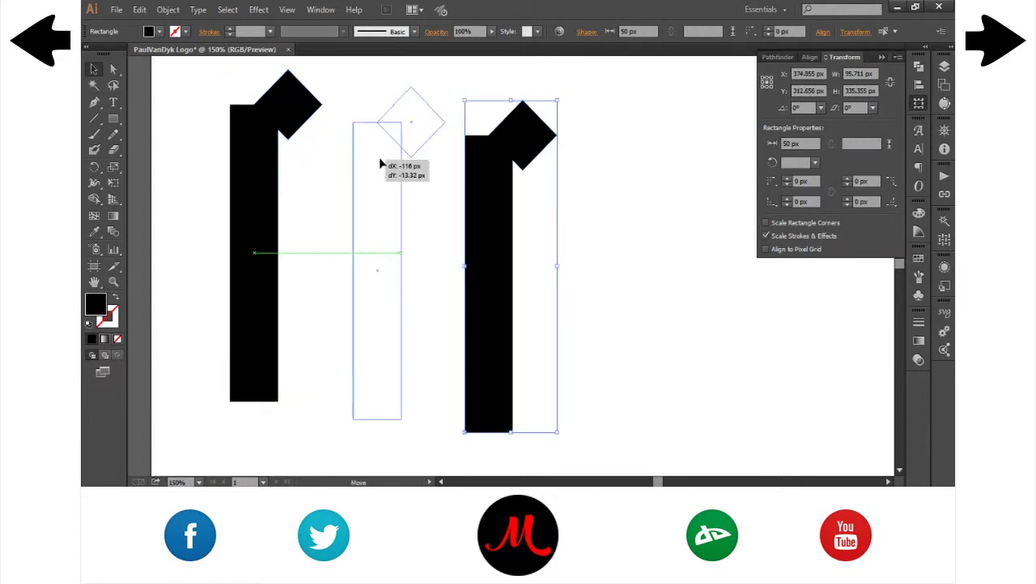
- Duplicate the bar and diamond, then Minus Front both pairs into two slant-topped bars side by side
left_click_drag(482, 178, 365, 139)
left_click(422, 117)
left_click(790, 87)
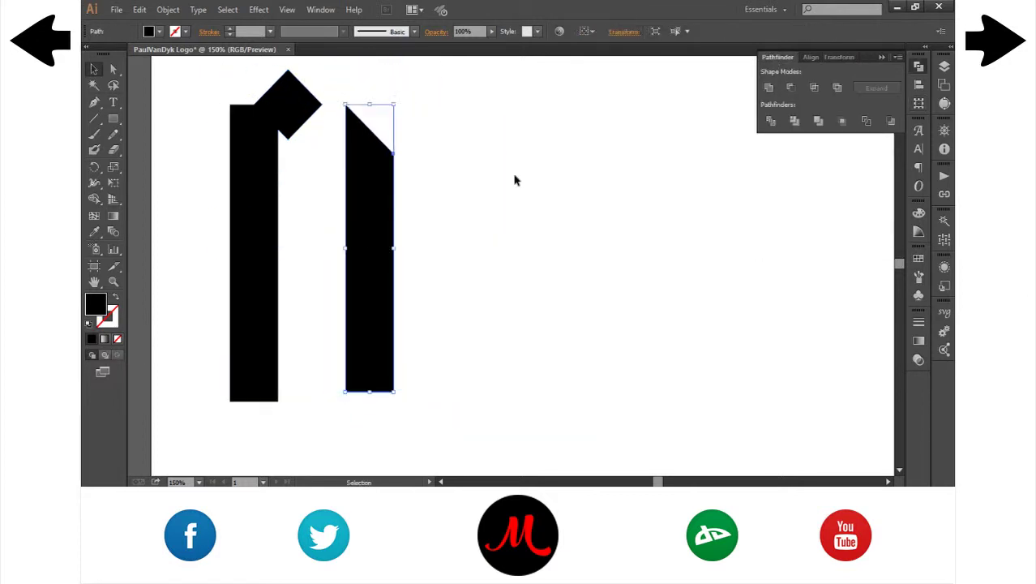
left_click_drag(219, 61, 254, 244)
left_click(791, 87)
left_click_drag(362, 250, 311, 254)
- Cut a copied slanted bar with a rectangle into a short block beside the two bars
key("ctrl+c")
key("ctrl+v")
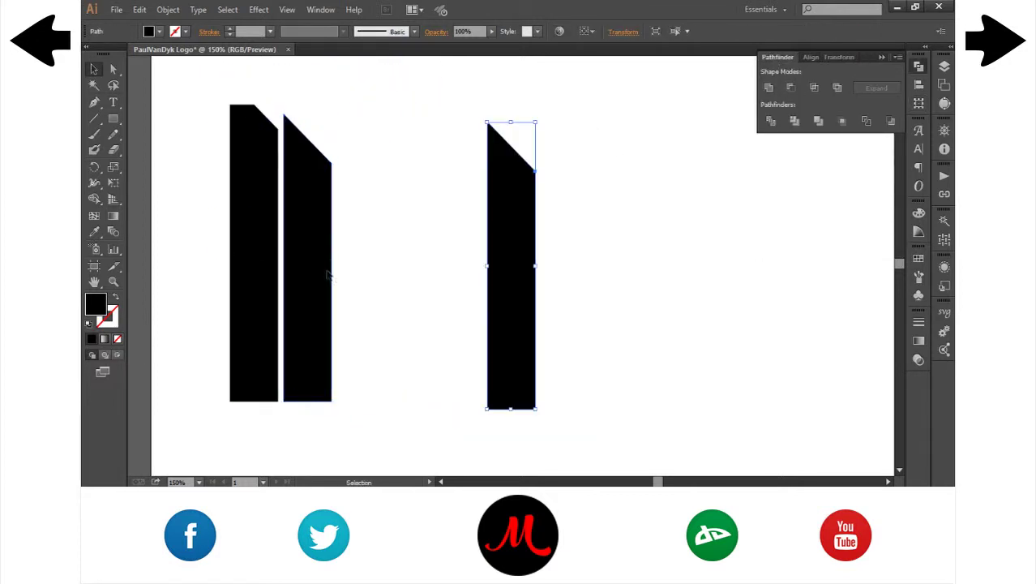
key("m")
left_click_drag(451, 105, 604, 288)
key("v")
left_click(511, 264, "shift")
left_click(790, 87)
left_click_drag(510, 348, 359, 340)
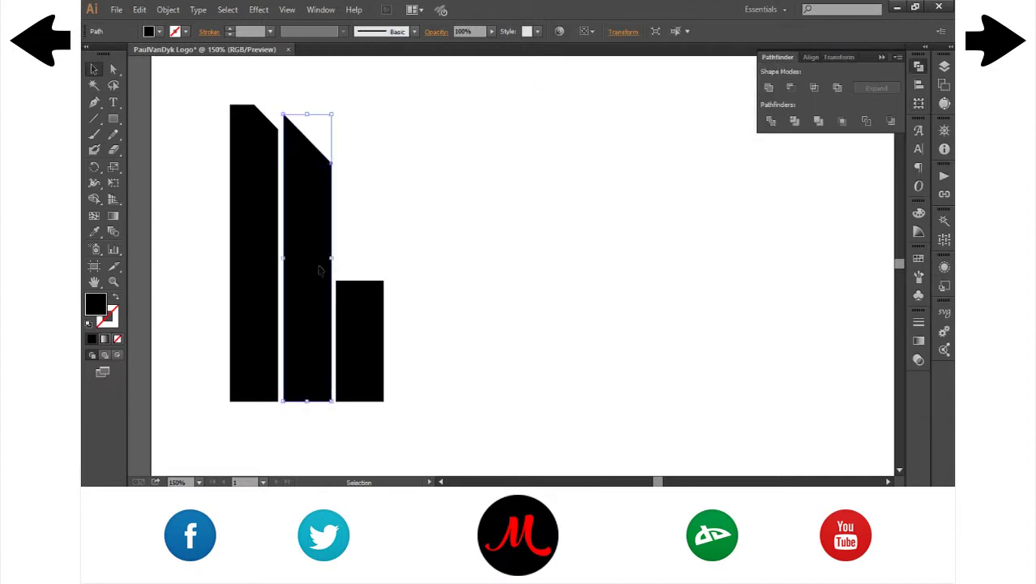
- Duplicate a slanted bar, rotate it 180°, add a small top block, and lay it horizontally across the top
left_click_drag(308, 244, 512, 251)
left_click_drag(539, 413, 519, 361)
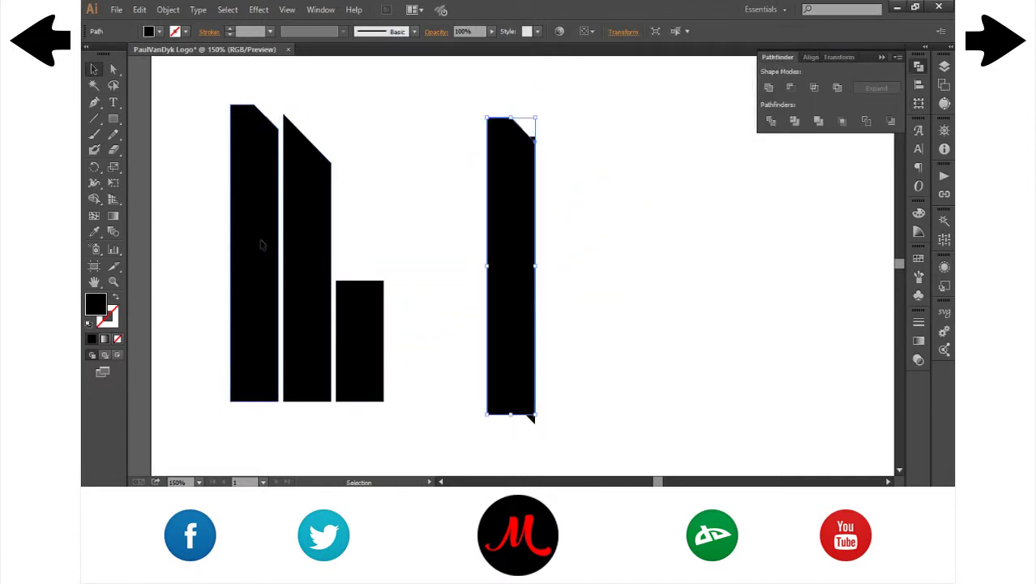
left_click_drag(511, 267, 591, 267)
left_click_drag(592, 415, 592, 185)
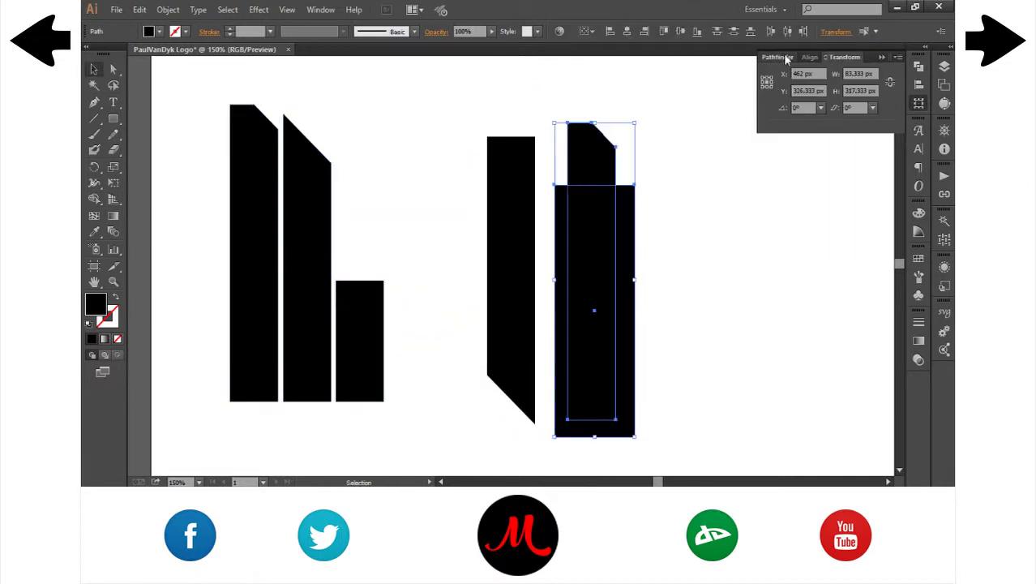
left_click_drag(524, 134, 525, 137)
left_click(594, 161)
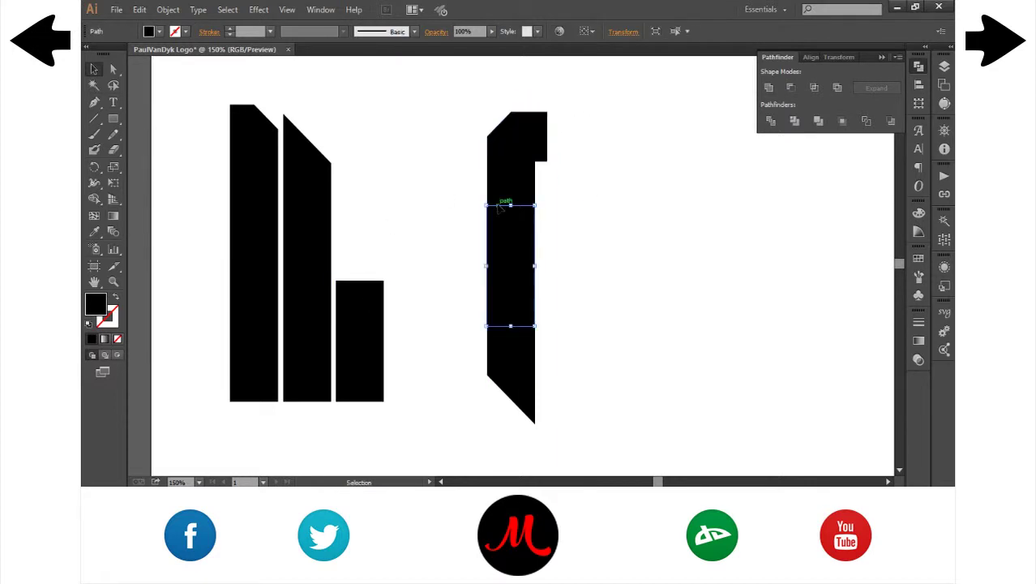
left_click_drag(570, 280, 575, 137)
- Join corner pieces and the right vertical piece to the top bar's end, forming the P's top-right
scroll(519, 268, "right", 3)
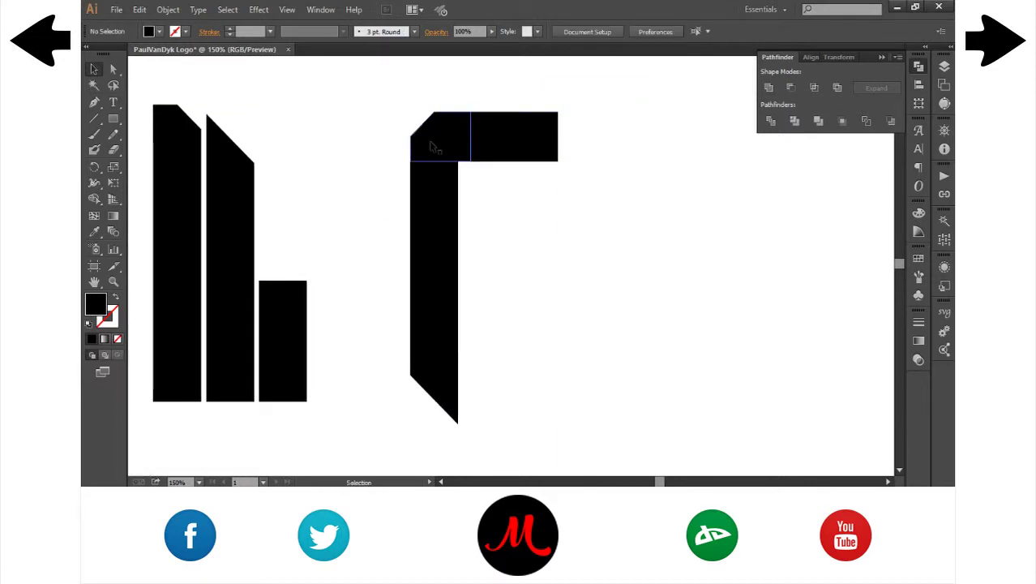
mouse_move(440, 138)
left_mouse_down()
mouse_move(511, 266)
mouse_move(561, 138)
left_mouse_up()
left_click(532, 171)
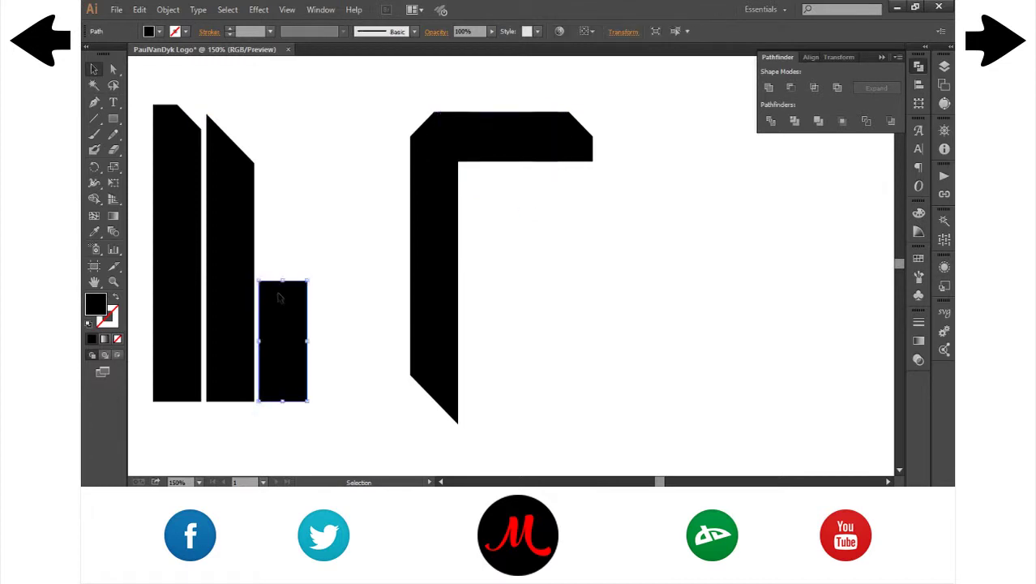
mouse_move(278, 298)
left_mouse_down()
mouse_move(567, 178)
mouse_move(564, 163)
left_mouse_up()
left_click(556, 141)
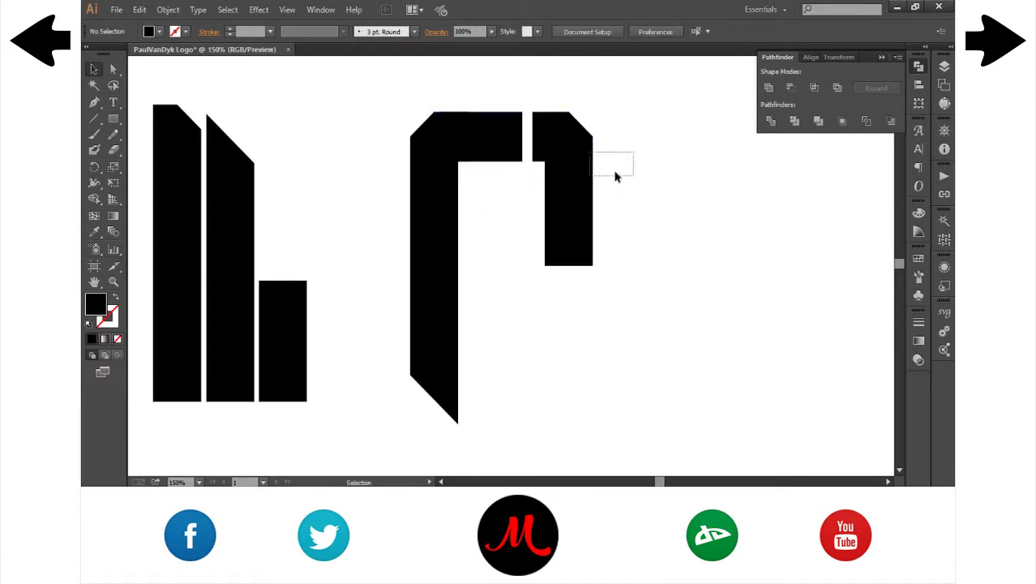
mouse_move(579, 227)
left_mouse_down()
mouse_move(545, 219)
mouse_move(551, 225)
left_mouse_up()
key("a")
left_click(543, 140)
left_click_drag(434, 243, 673, 243)
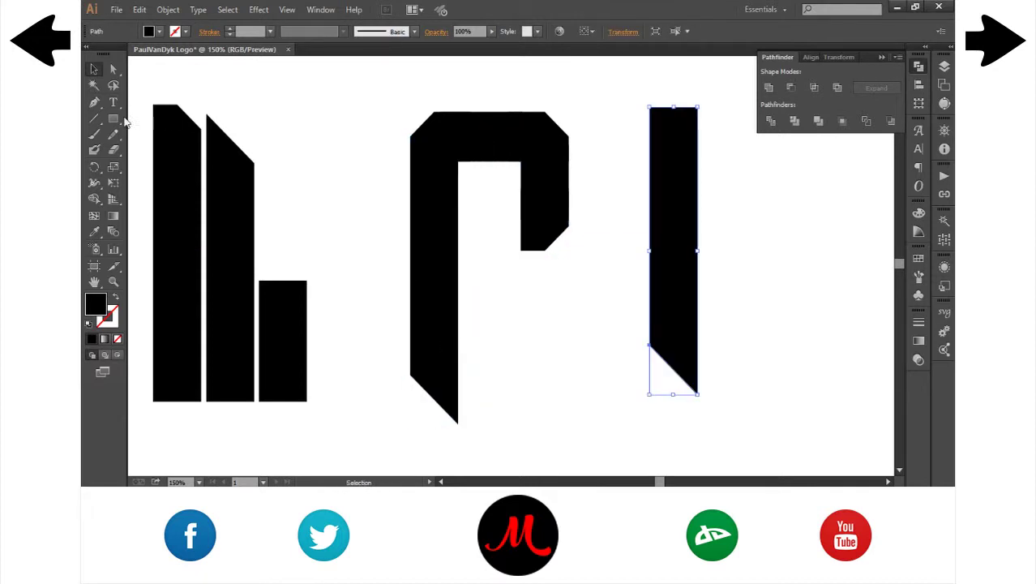
- Cut a copied bar with a rectangle, rotate the remainder 90°, and fit it into the P's bowl
key("m")
left_click_drag(609, 91, 722, 299)
left_click(678, 285)
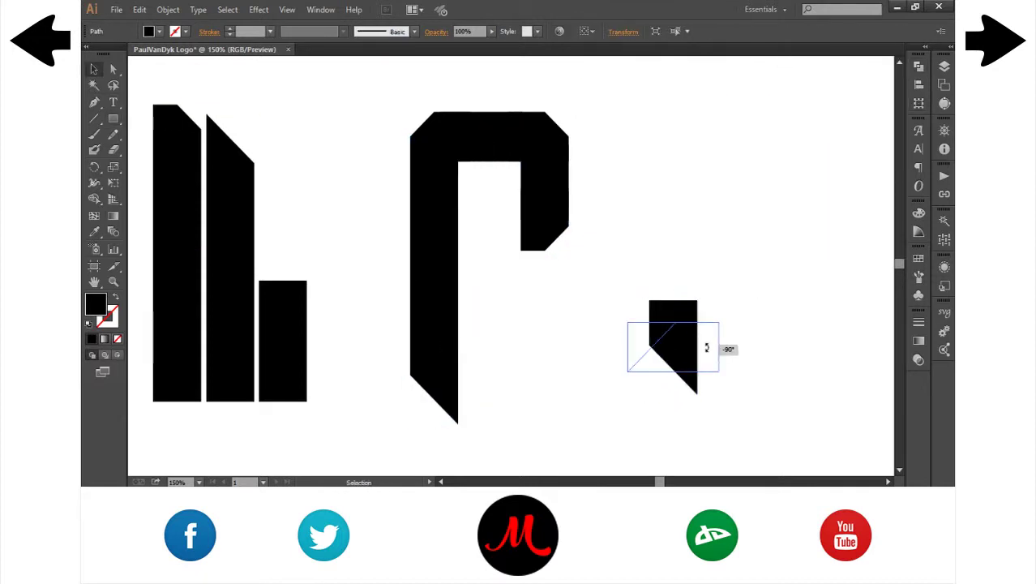
left_click_drag(706, 348, 706, 348)
left_click(623, 32)
left_click(754, 406)
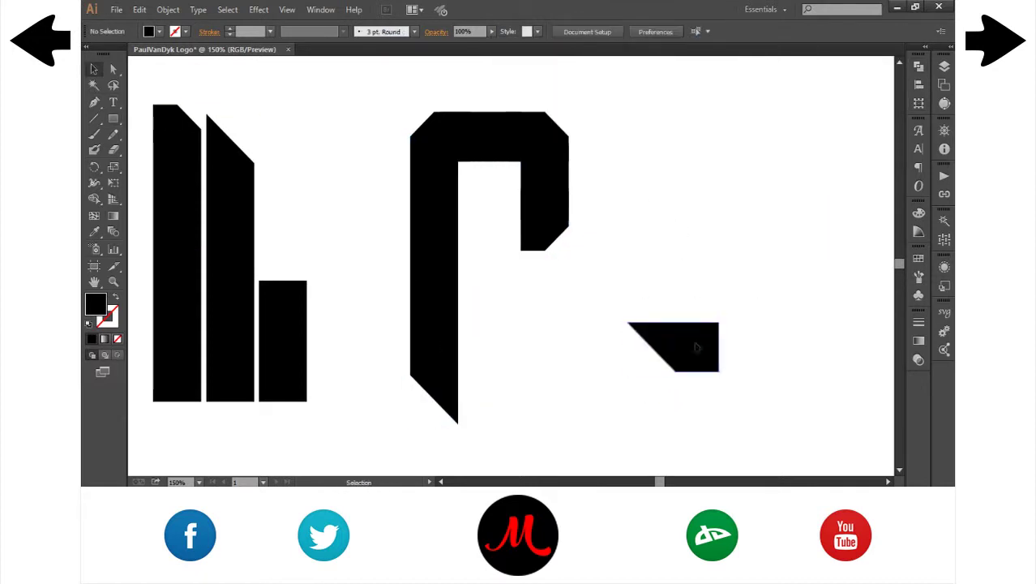
left_click_drag(511, 231, 513, 243)
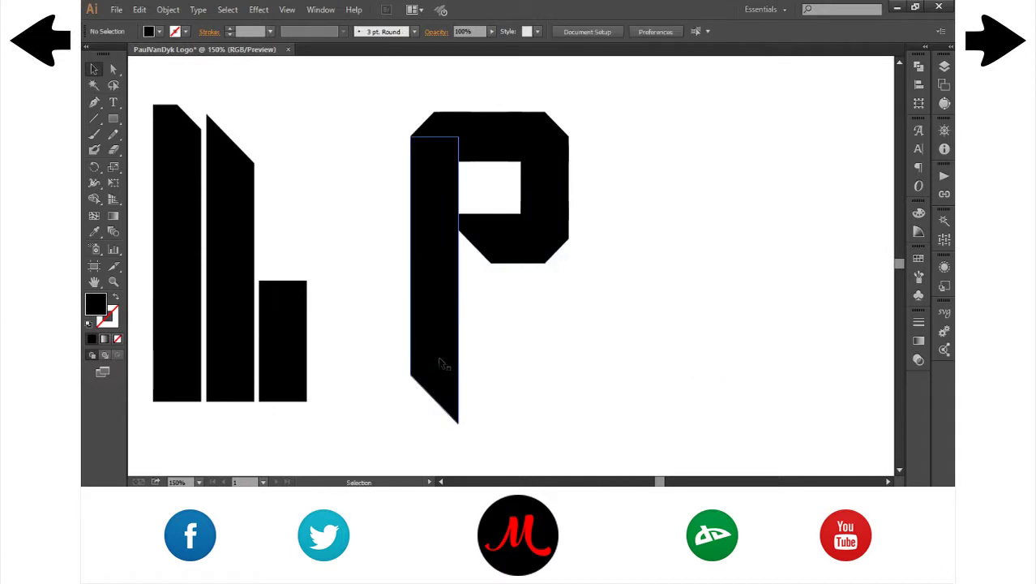
- Draw a cutting rectangle over the P's stem top, then undo twice
left_click(113, 118)
left_click_drag(358, 104, 474, 219)
key("ctrl+z")
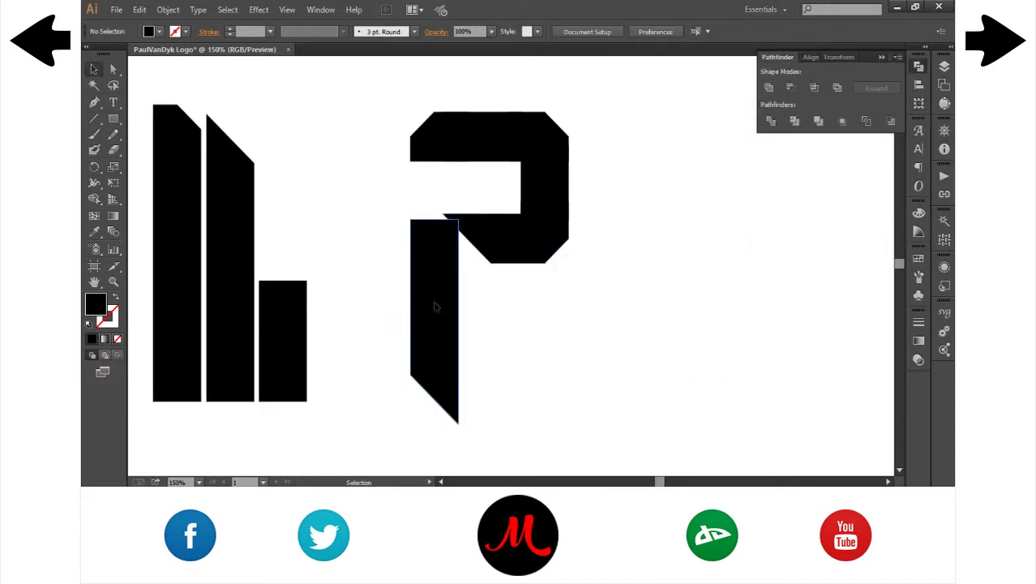
key("ctrl+z")
scroll(374, 273, "up", 1)
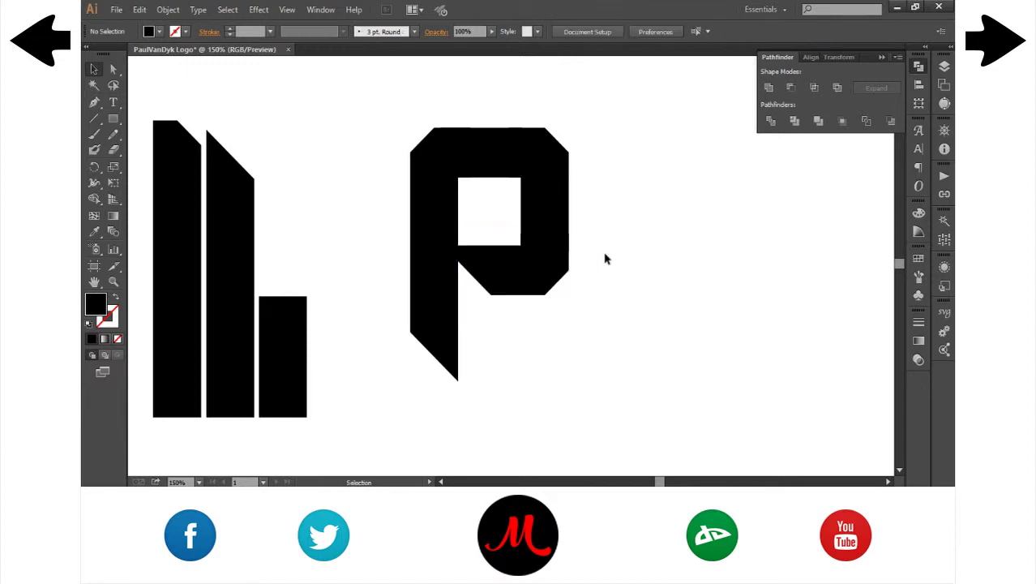
scroll(488, 236, "up", 1)
- Flip the bowl piece vertically, move it up into the P, and duplicate the whole P to the right
left_click(622, 39)
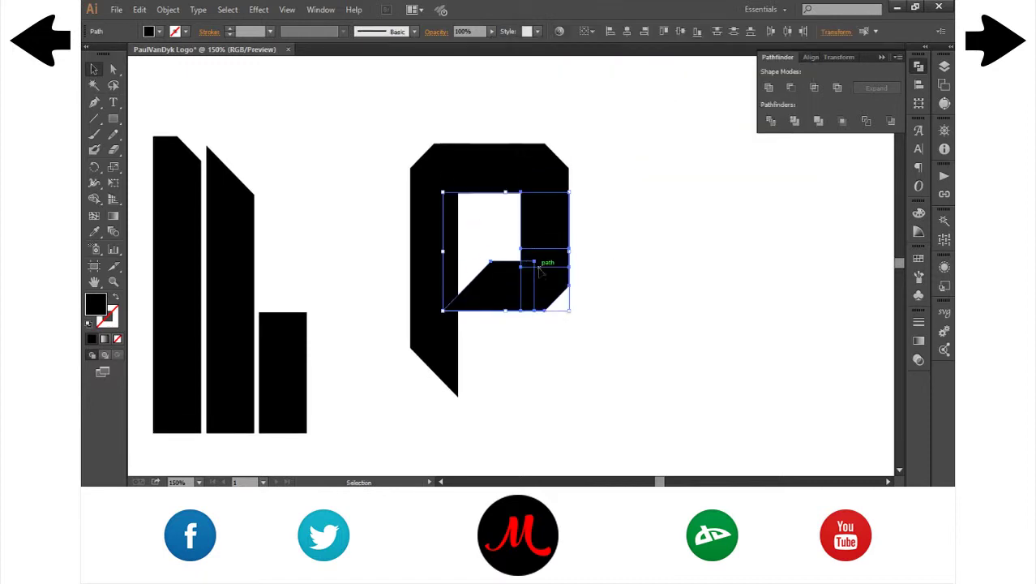
left_click_drag(518, 284, 537, 262)
left_click(609, 334)
left_click_drag(610, 333, 389, 121)
left_click_drag(495, 162, 658, 162)
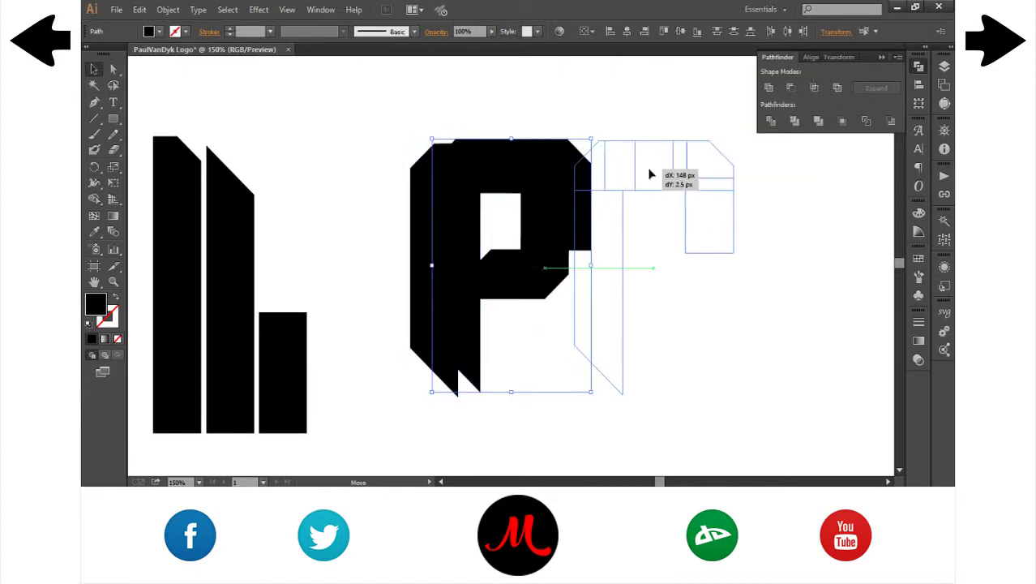
- Stretch a bar into a long red bar above the letters, raise the r copy, and copy the bar below
left_click_drag(295, 317, 523, 209)
left_click_drag(570, 270, 799, 267)
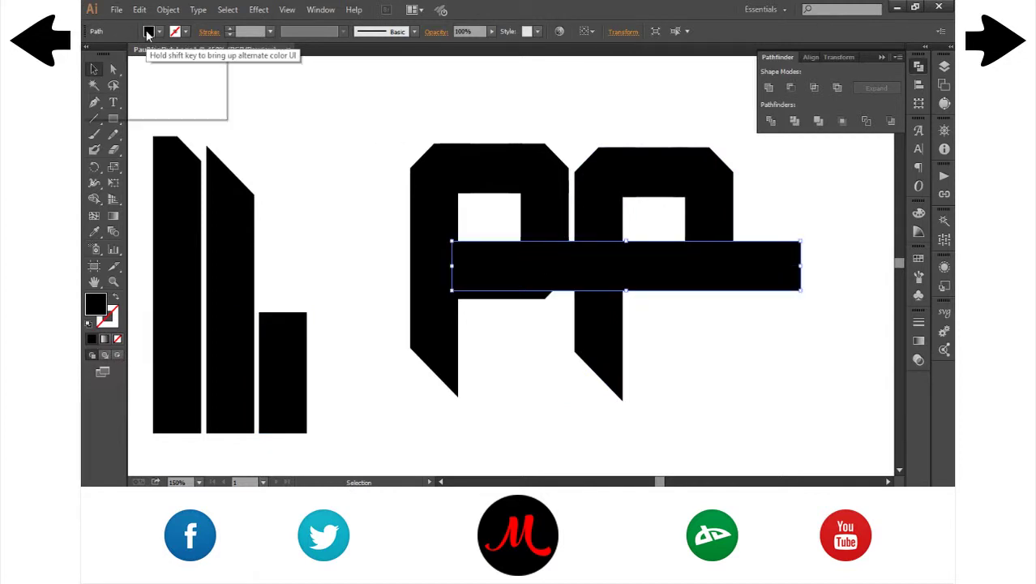
left_click(148, 31)
left_click_drag(487, 267, 463, 111)
mouse_move(739, 296)
left_mouse_down()
mouse_move(623, 207)
mouse_move(606, 218)
left_mouse_up()
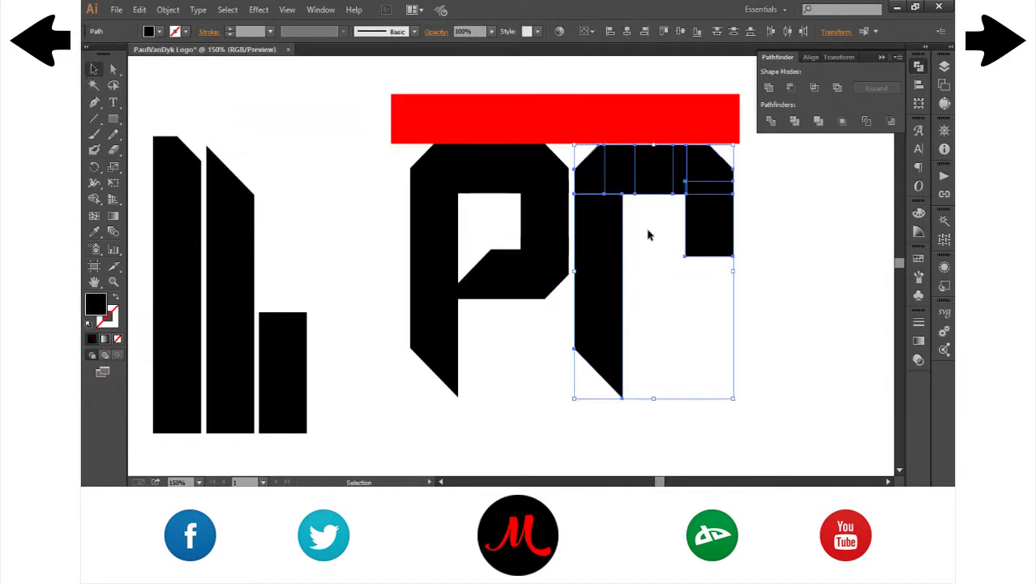
mouse_move(508, 253)
left_mouse_down()
mouse_move(601, 236)
mouse_move(604, 218)
left_mouse_up()
mouse_move(631, 121)
left_mouse_down()
mouse_move(545, 269)
mouse_move(594, 327)
left_mouse_up()
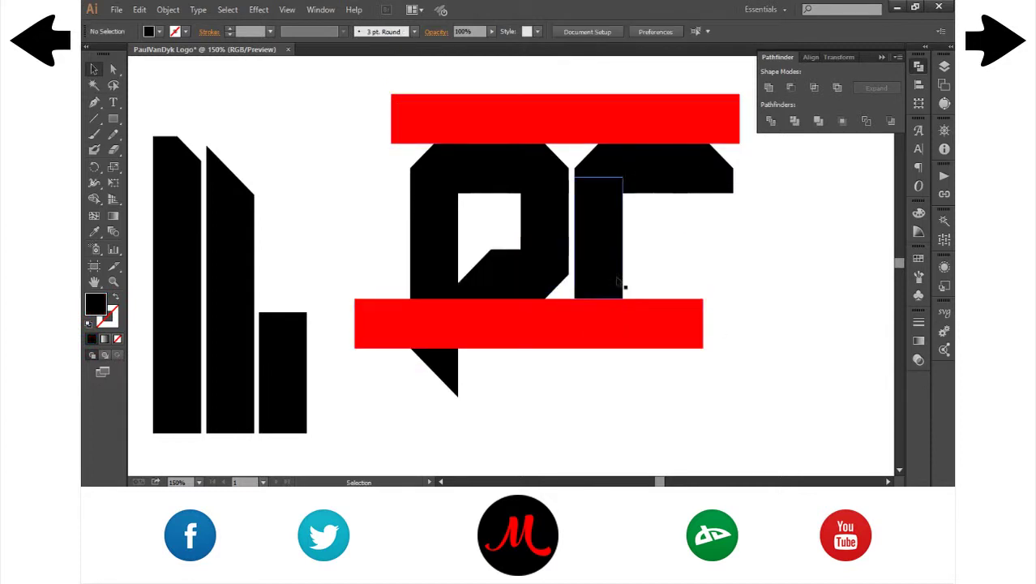
- Rotate and reposition the small black bars into the letter's lower part and the o's gap
left_click(519, 267)
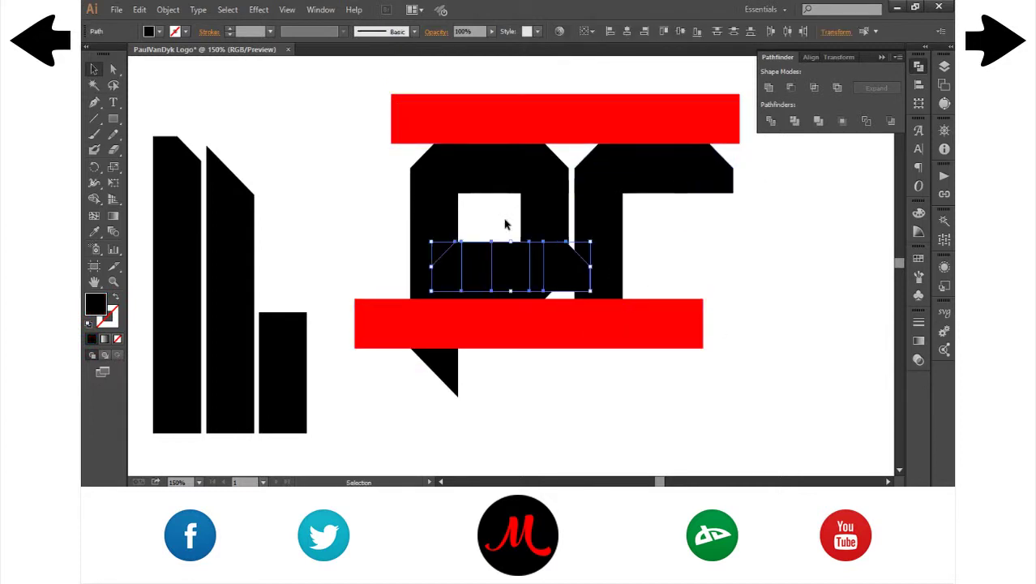
left_click_drag(592, 241, 514, 285)
mouse_move(638, 282)
left_mouse_down()
mouse_move(659, 281)
mouse_move(618, 229)
left_mouse_up()
left_click_drag(646, 272, 645, 274)
left_click(638, 231)
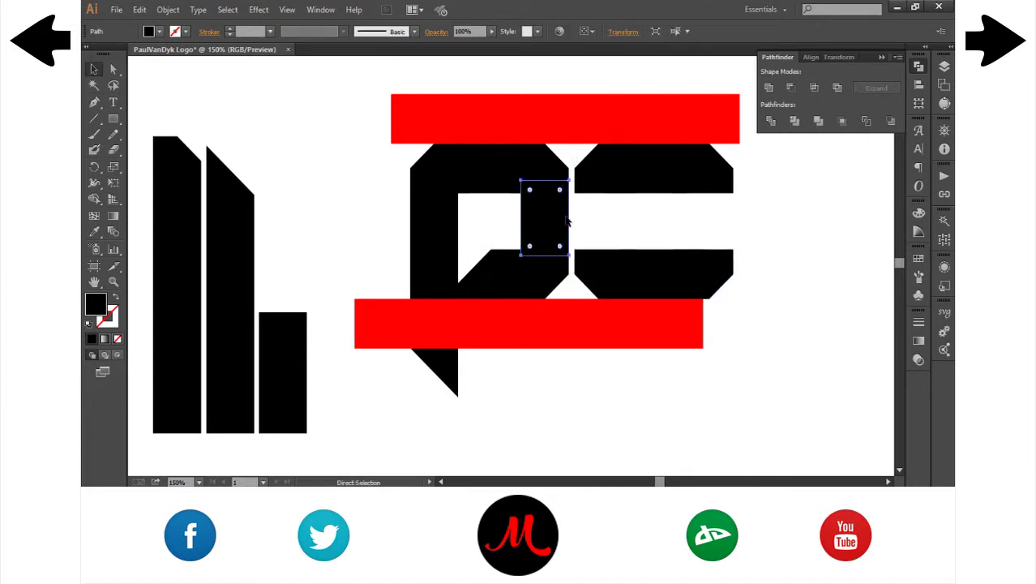
left_click_drag(611, 204, 708, 196)
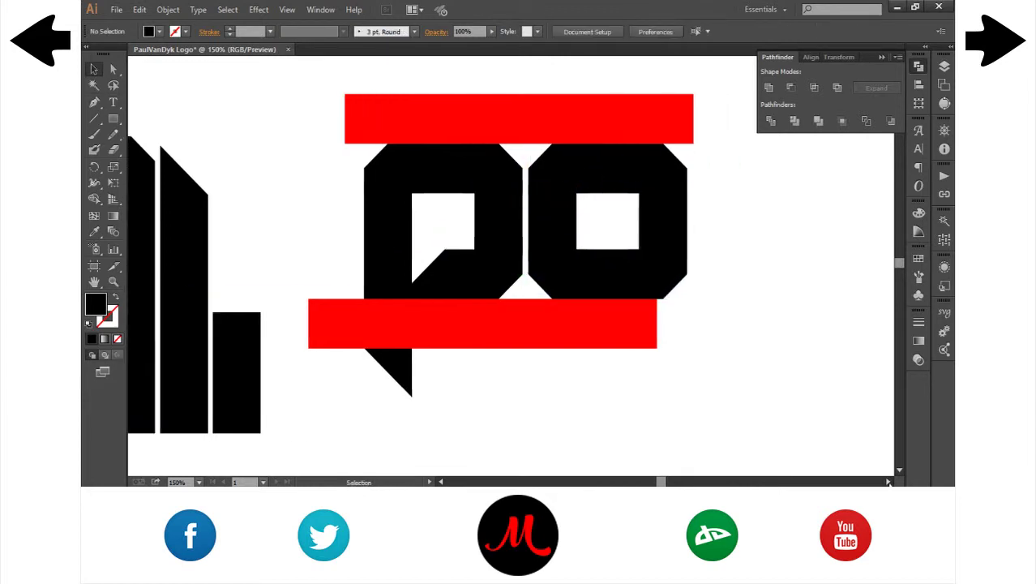
- Stretch the lower and upper red bars further to the right
scroll(709, 196, "right", 5)
left_click_drag(534, 307, 851, 307)
left_click_drag(571, 119, 845, 118)
left_click(685, 202)
- Remove the block inside the o and flip the slanted shape horizontally via Transform
left_click_drag(462, 277, 511, 277)
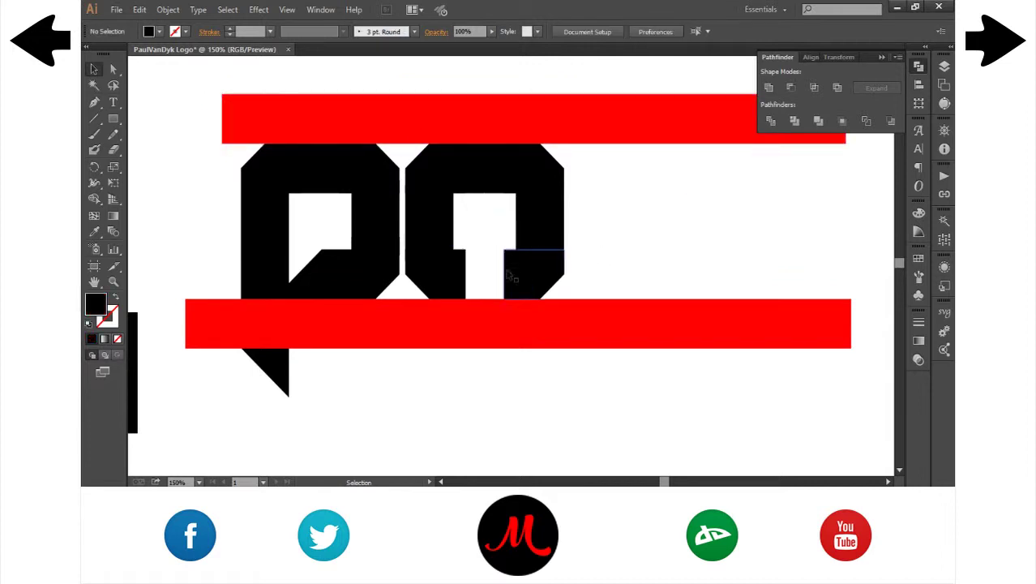
key("ctrl+z")
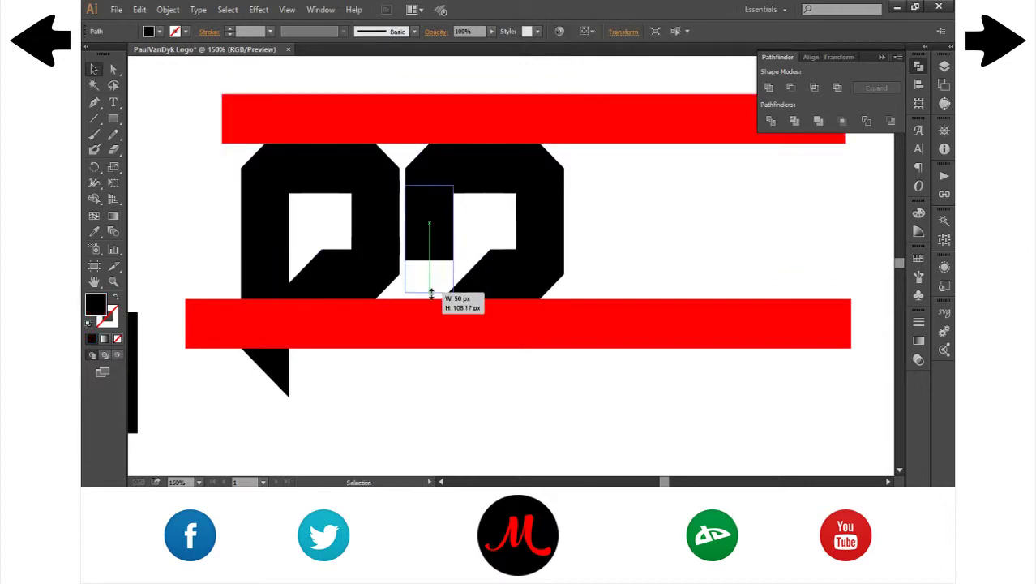
left_click(273, 277)
left_click(623, 32)
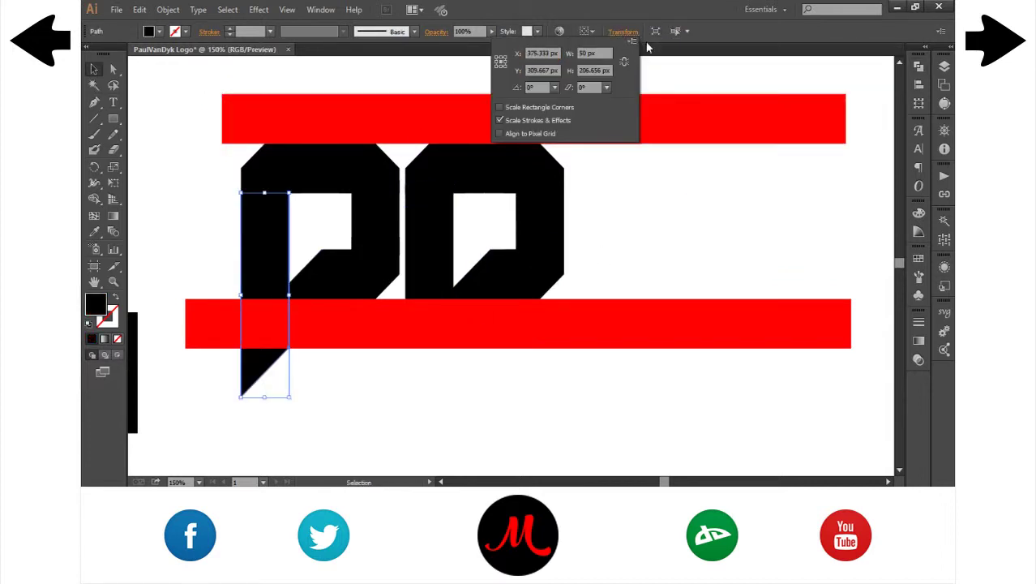
left_click(487, 244)
left_click(821, 31)
left_click(482, 275)
left_click(638, 37)
left_click(650, 187)
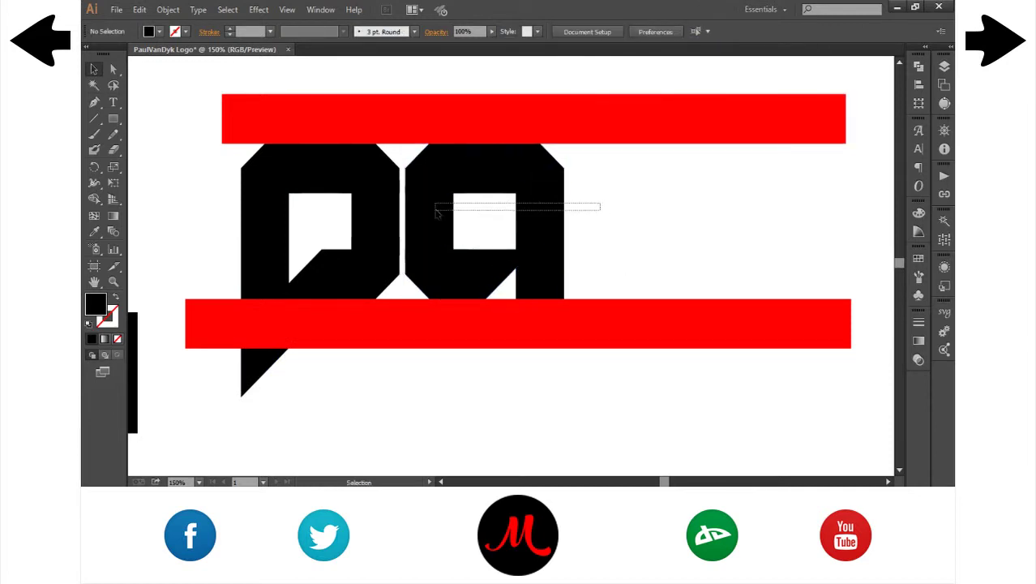
- Pull the bar pieces out of the a and rotate its top piece upside down
left_click_drag(436, 212, 438, 213)
left_click_drag(584, 203, 705, 198)
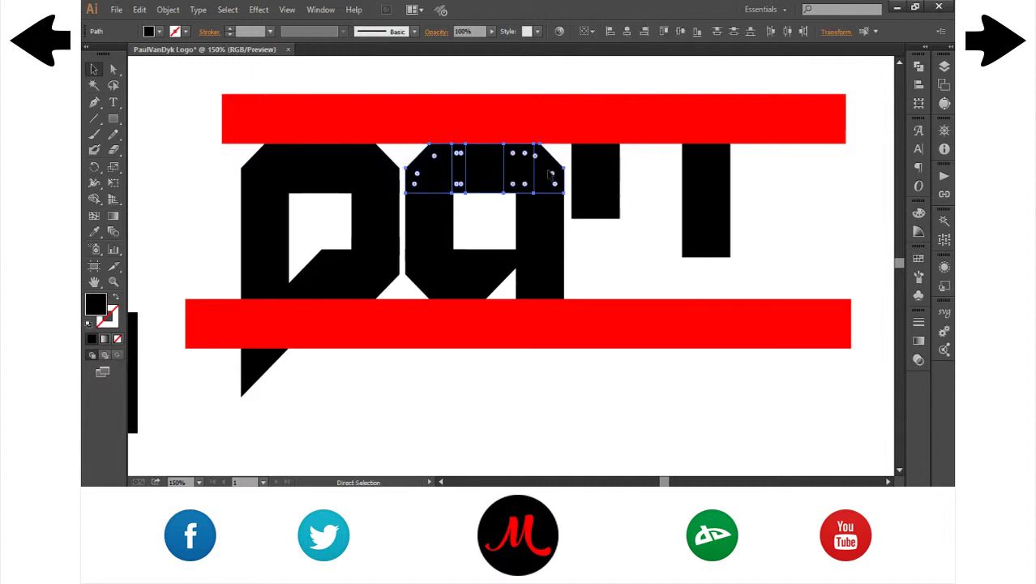
mouse_move(550, 174)
left_mouse_down()
mouse_move(559, 275)
mouse_move(652, 286)
left_mouse_up()
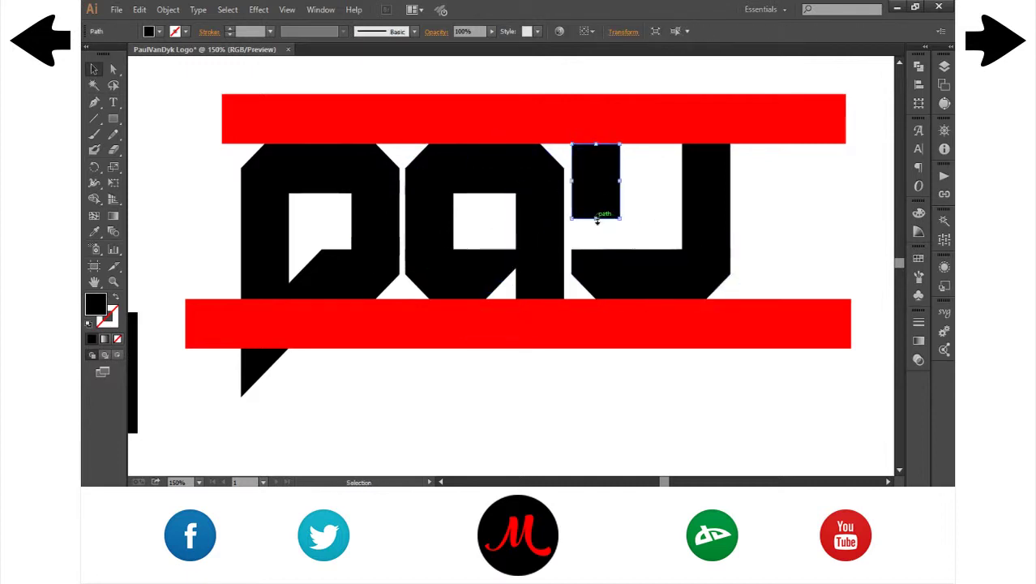
- Position the tall piece as a bar right of the u and open the Layers list
left_click(511, 227)
left_click_drag(558, 136, 502, 356)
left_click_drag(511, 268, 773, 226)
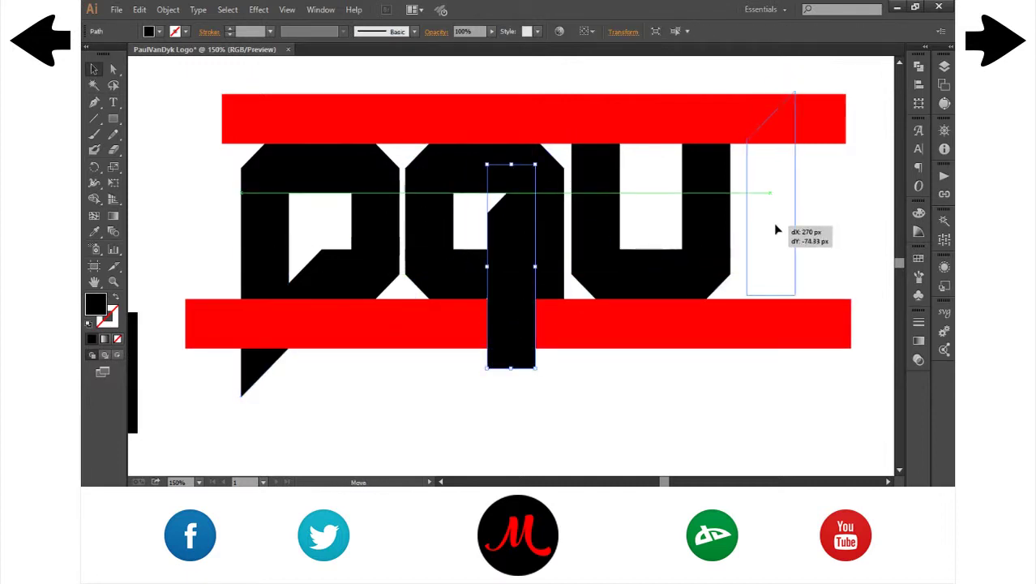
left_click(831, 218)
scroll(831, 218, "down", 1)
left_click(944, 66)
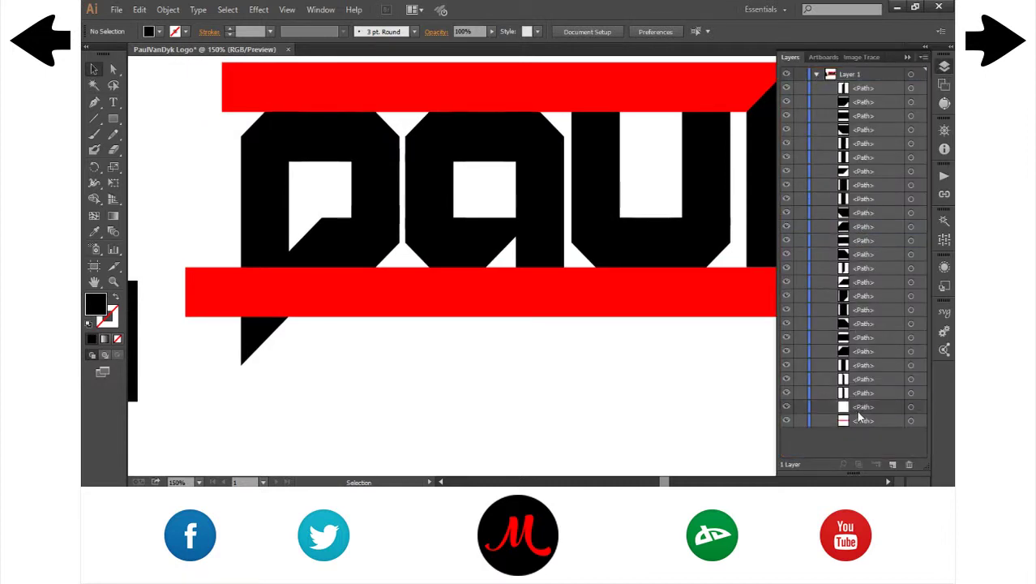
- Bring the black tail piece in front of the red bar
left_click_drag(855, 421, 854, 231)
left_click(582, 380)
scroll(582, 380, "down", 1)
scroll(582, 380, "down", 2)
left_click_drag(560, 198, 628, 417)
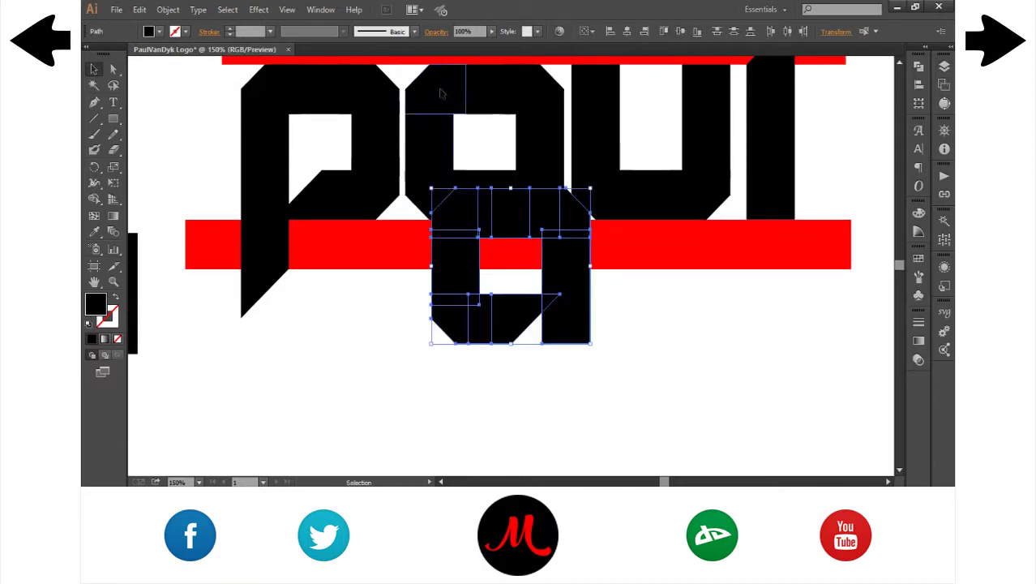
scroll(704, 332, "down", 2)
- Duplicate the upper red guide bar lower down for the second row
left_click(943, 66)
scroll(926, 453, "down", 3)
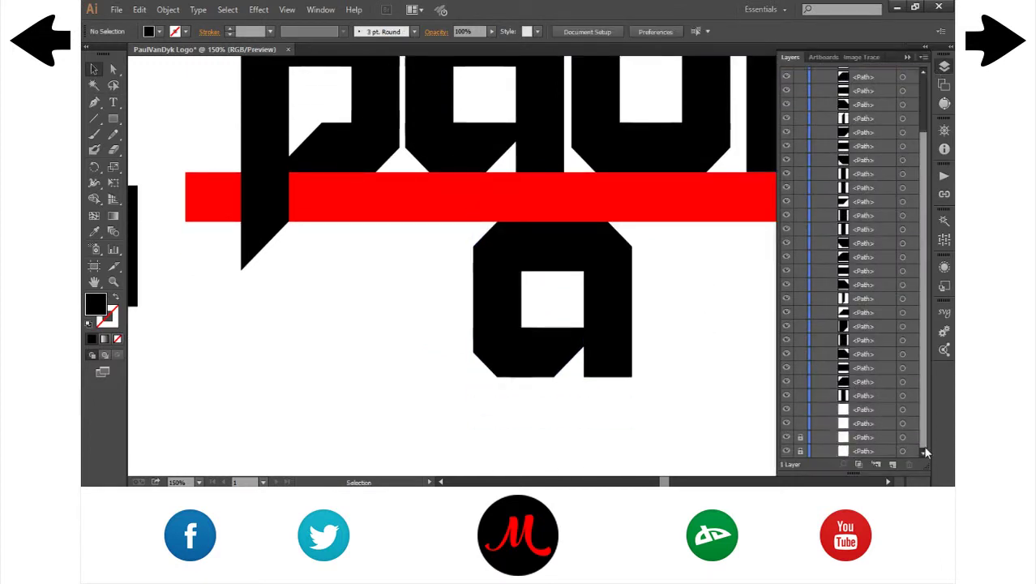
left_click(902, 437)
left_click_drag(669, 193, 669, 397)
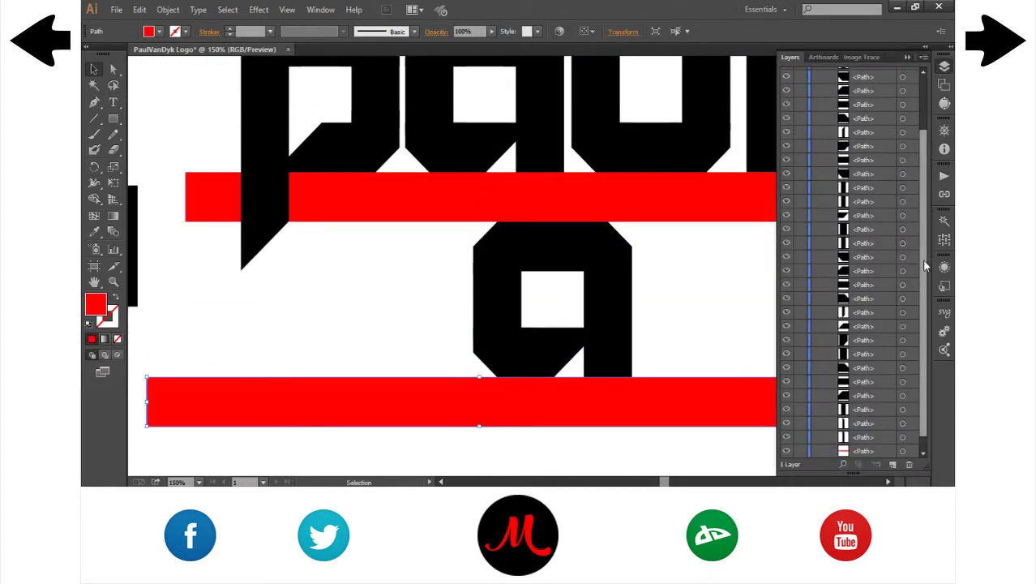
scroll(880, 324, "down", 3)
scroll(866, 432, "down", 3)
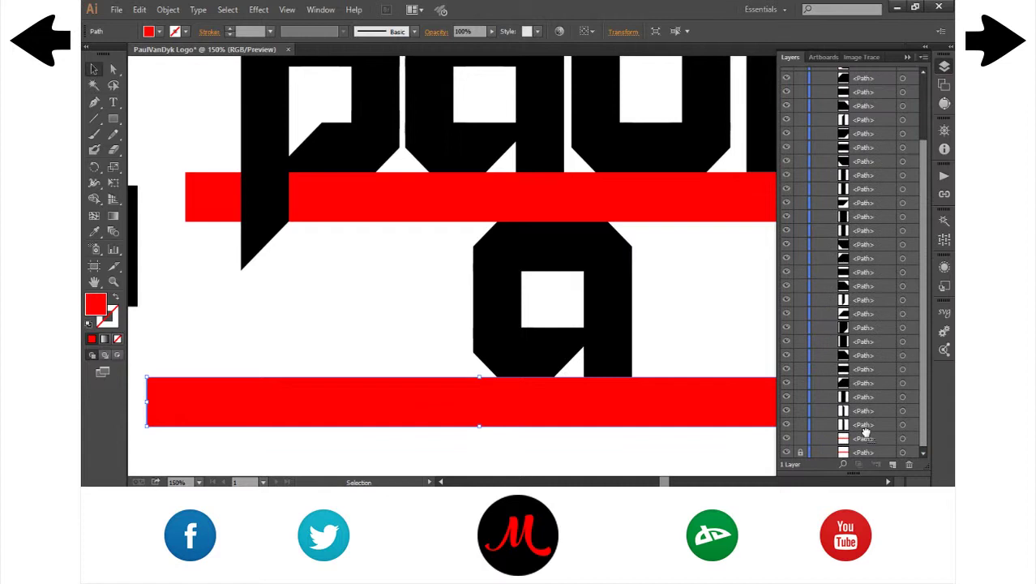
left_click(701, 298)
- Alt-drag copies of the u's stems down-left, shorten one and rotate it 45°
left_click_drag(607, 91, 336, 263)
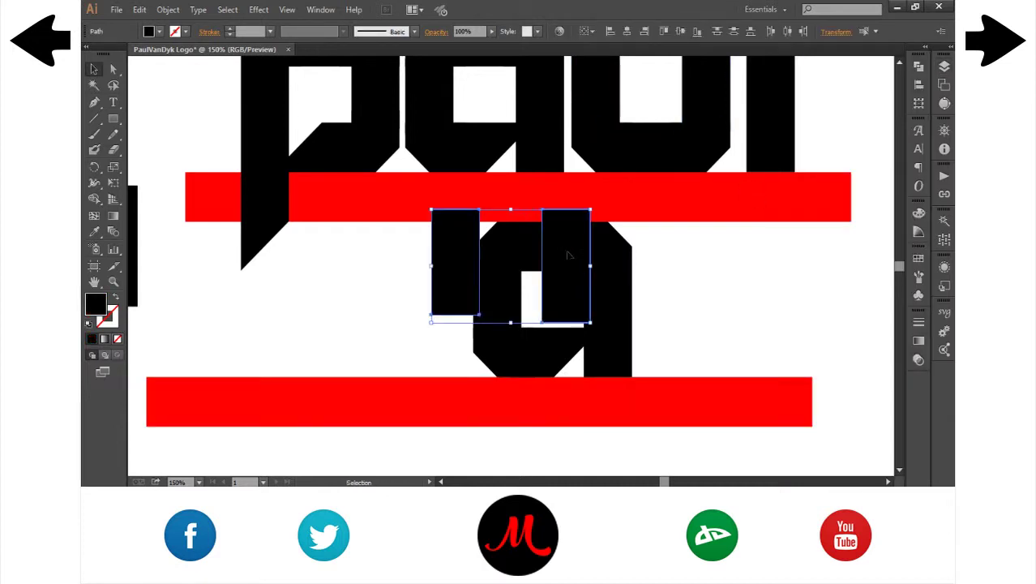
left_click(395, 277)
left_click(433, 275)
left_click_drag(436, 334, 341, 310)
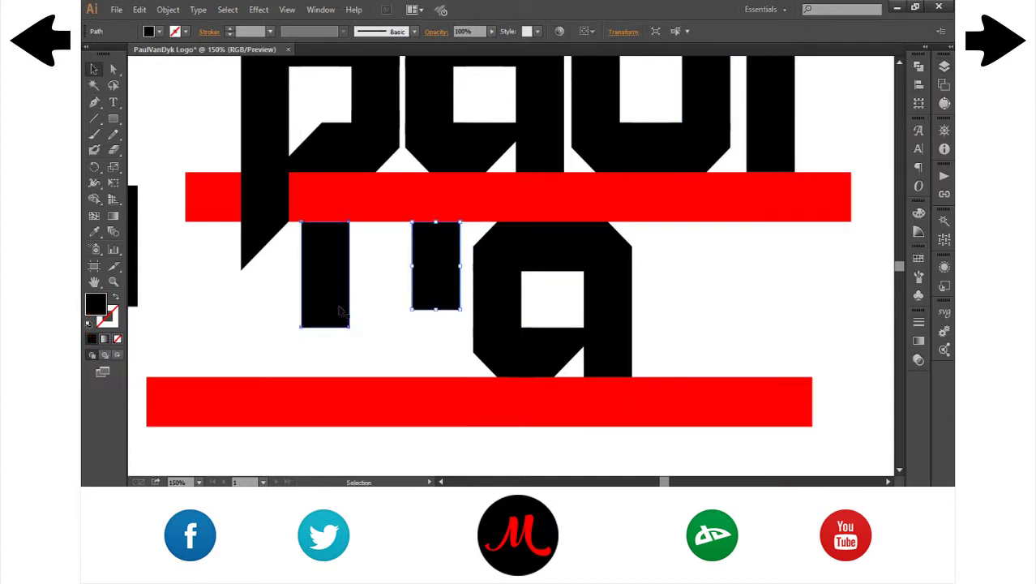
left_click(918, 103)
left_click(820, 108)
left_click(831, 243)
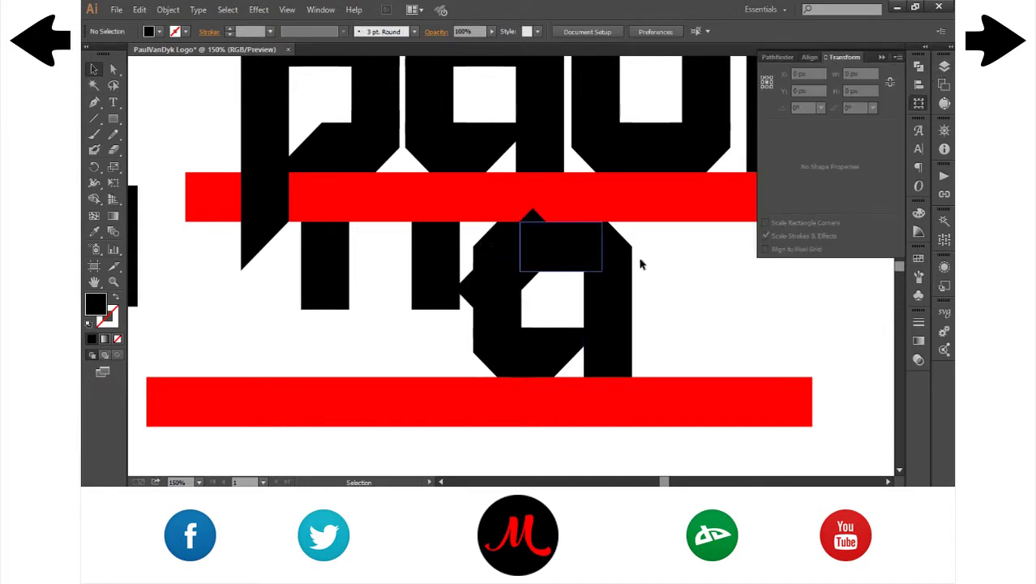
mouse_move(492, 296)
left_mouse_down()
mouse_move(383, 363)
mouse_move(694, 368)
left_mouse_up()
- Position the rotated diagonal blocks to form the v
left_click(459, 271)
left_click_drag(481, 219, 483, 217)
mouse_move(507, 268)
left_mouse_down()
mouse_move(706, 349)
mouse_move(417, 323)
left_mouse_up()
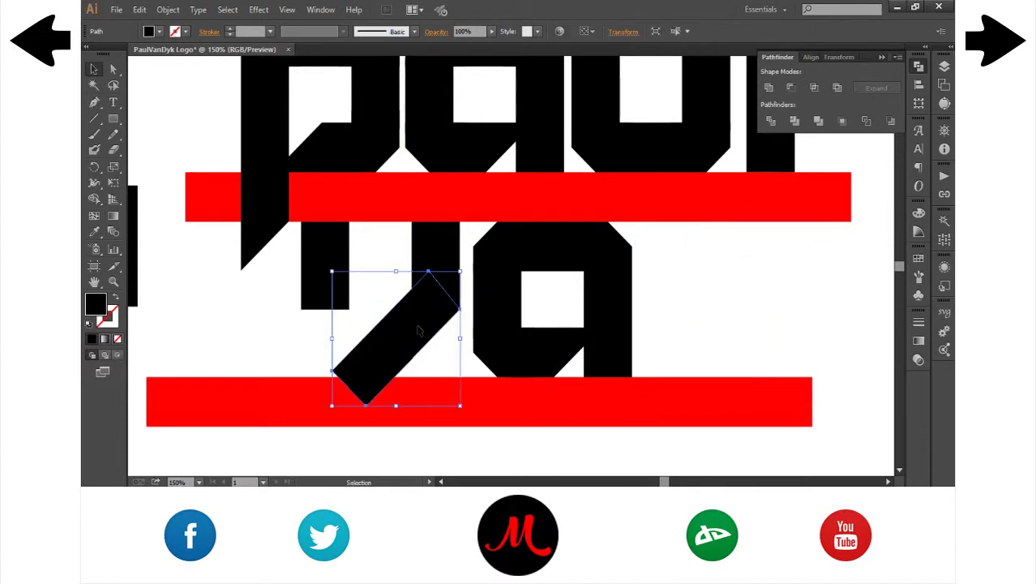
left_click(511, 268)
left_click(824, 57)
left_click(623, 31)
left_click_drag(488, 285, 366, 335)
left_click(380, 293)
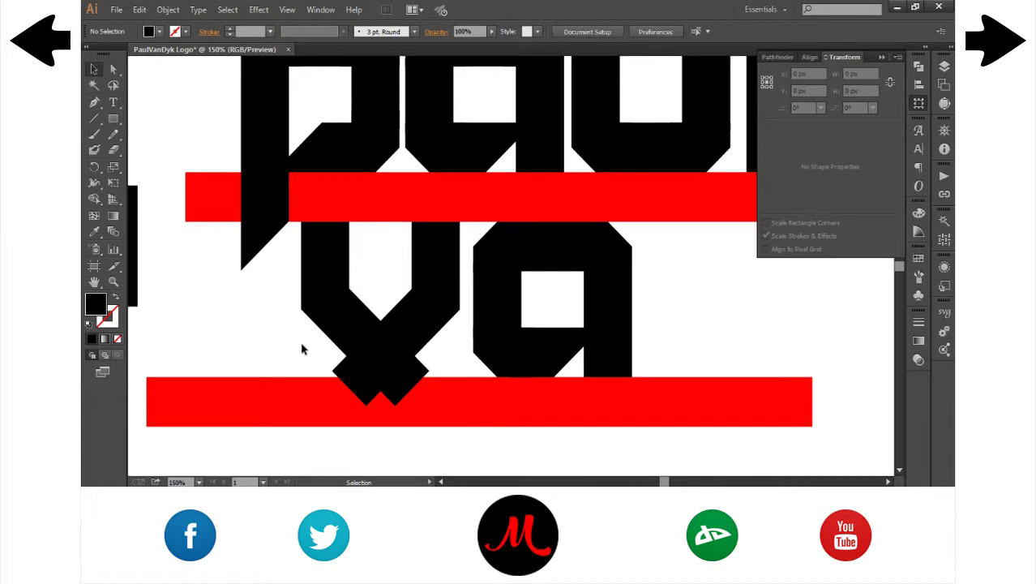
- Paste a copy of the diagonal block at the v's base and unite them with Pathfinder
left_click(381, 356)
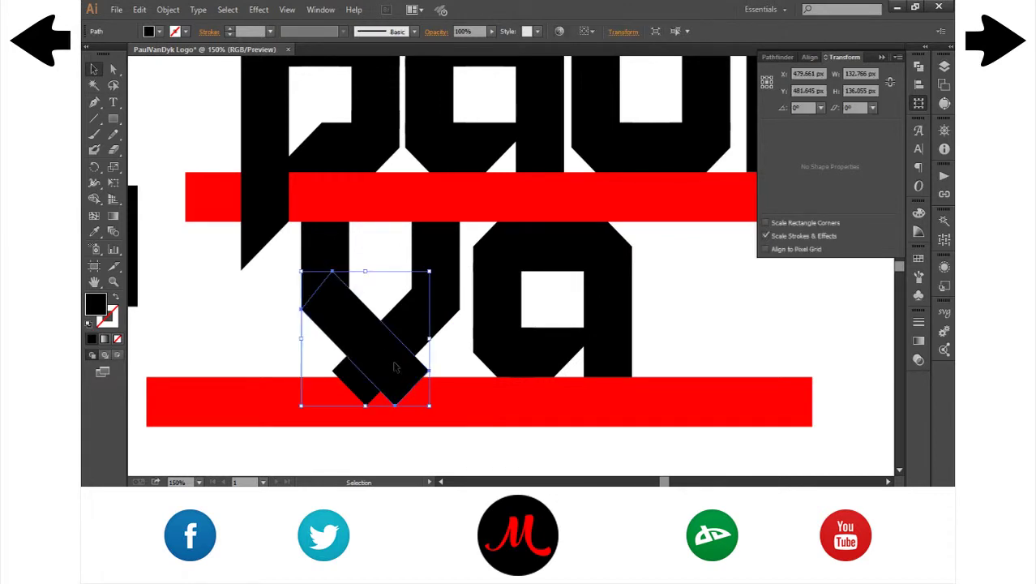
key("ctrl+c")
key("ctrl+v")
left_click_drag(529, 312, 367, 402)
key("ctrl+shift+F9")
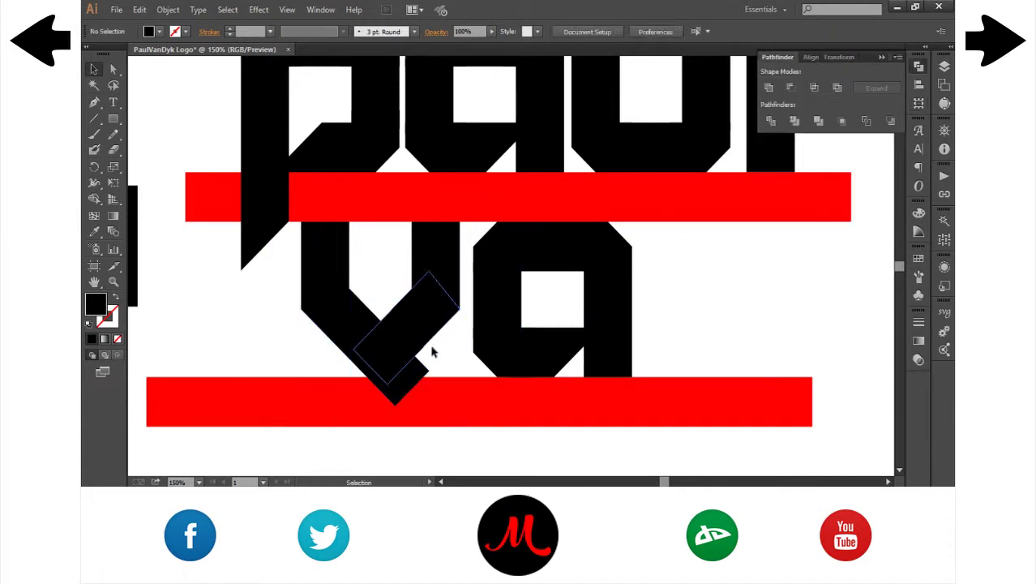
left_click_drag(428, 354, 474, 386)
left_click(791, 87)
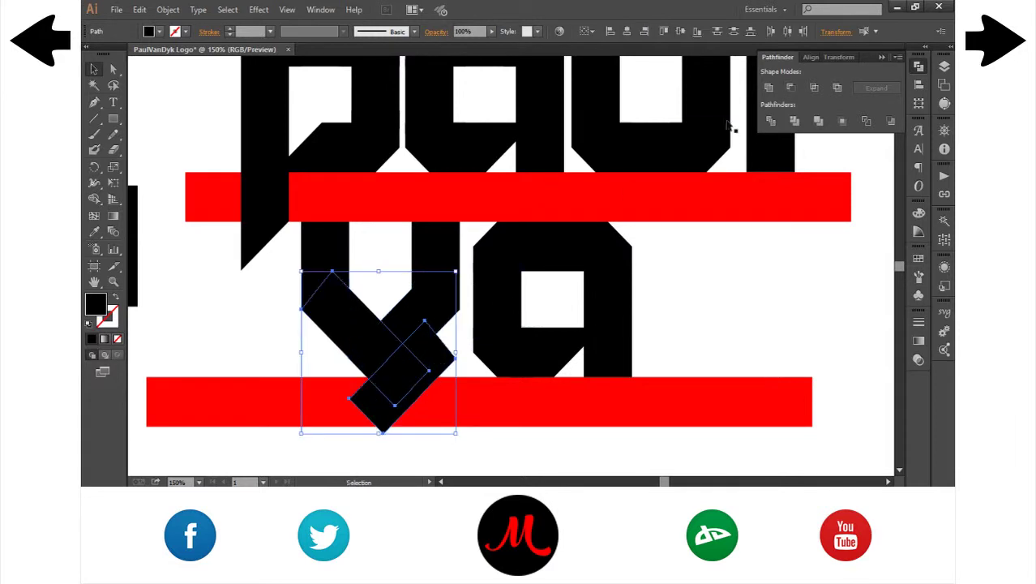
- Cut the v's tip flat at the red bar and move a block down to start the n
key("v")
left_click_drag(389, 349, 381, 355)
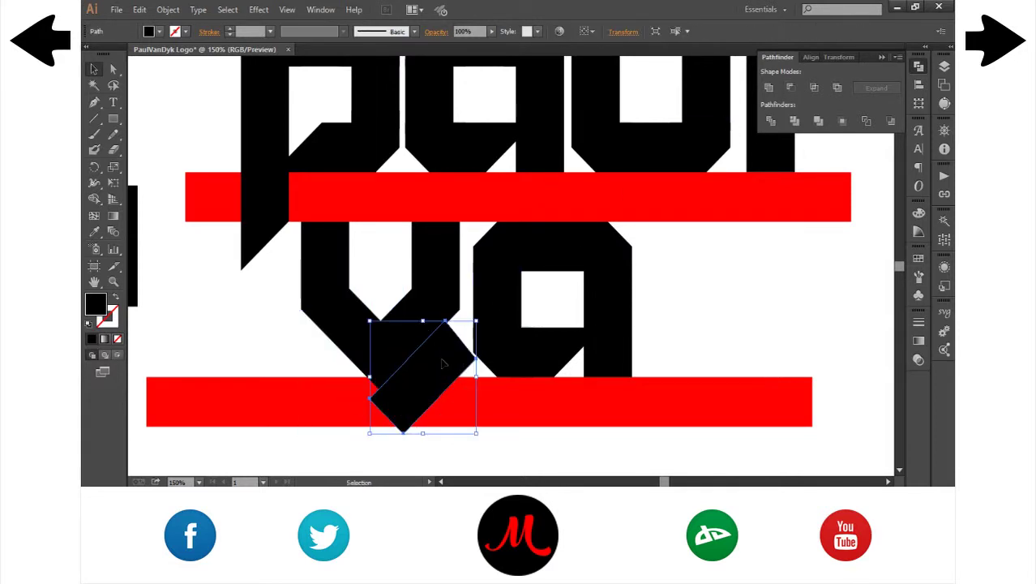
left_click(316, 357)
left_click_drag(550, 244, 377, 402)
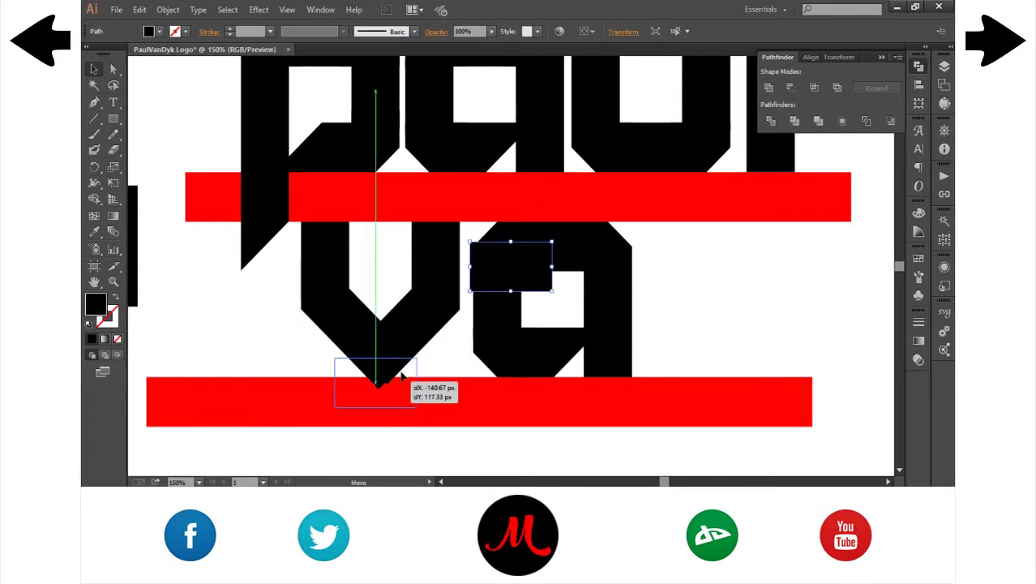
left_click(754, 288)
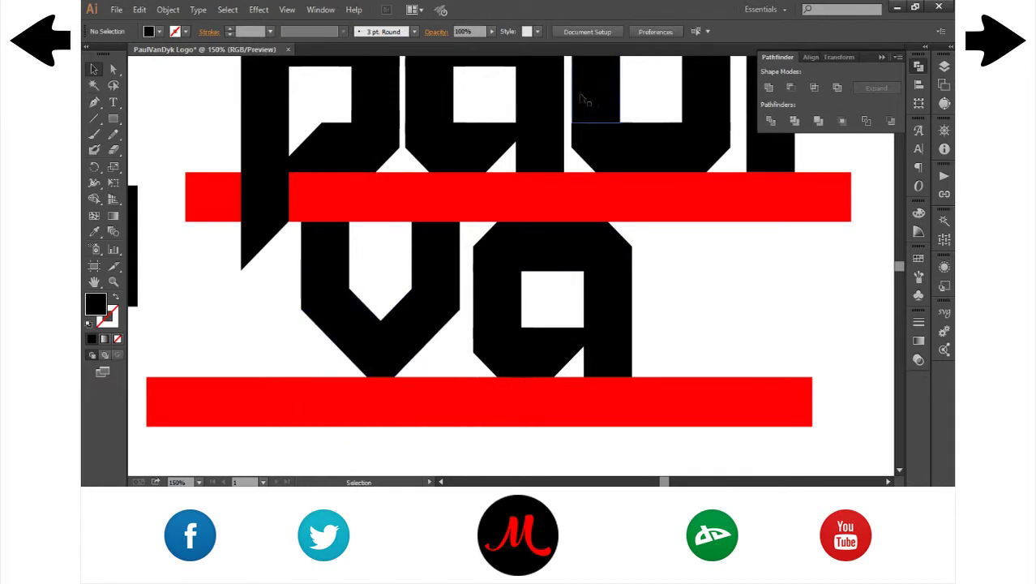
mouse_move(584, 99)
left_mouse_down()
mouse_move(444, 230)
mouse_move(717, 255)
mouse_move(670, 250)
left_mouse_up()
left_click(673, 258)
- Align the v's bottom point and move blocks into place for the d
scroll(708, 301, "down", 2)
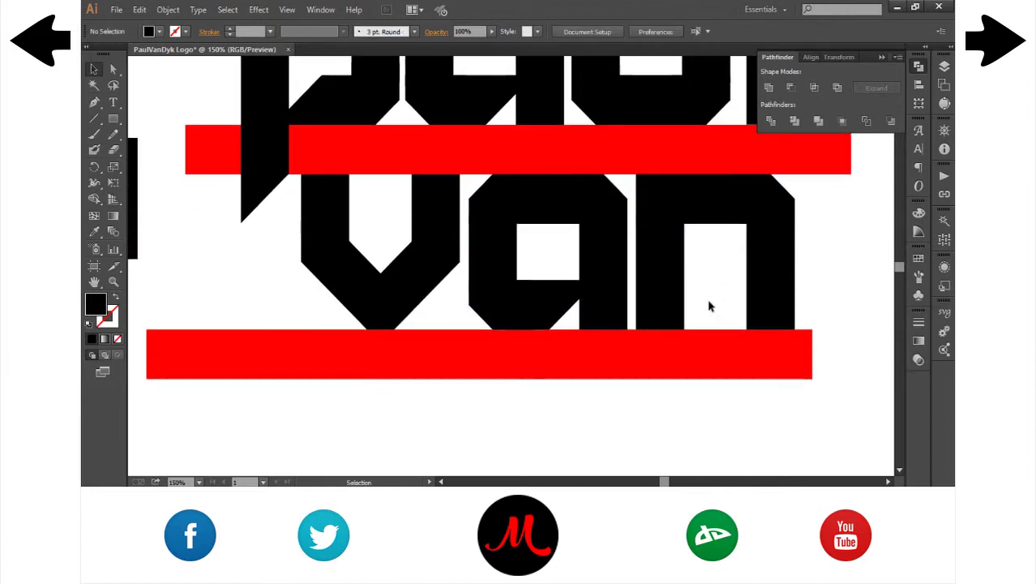
key("ctrl+plus")
key("ctrl+plus")
key("a")
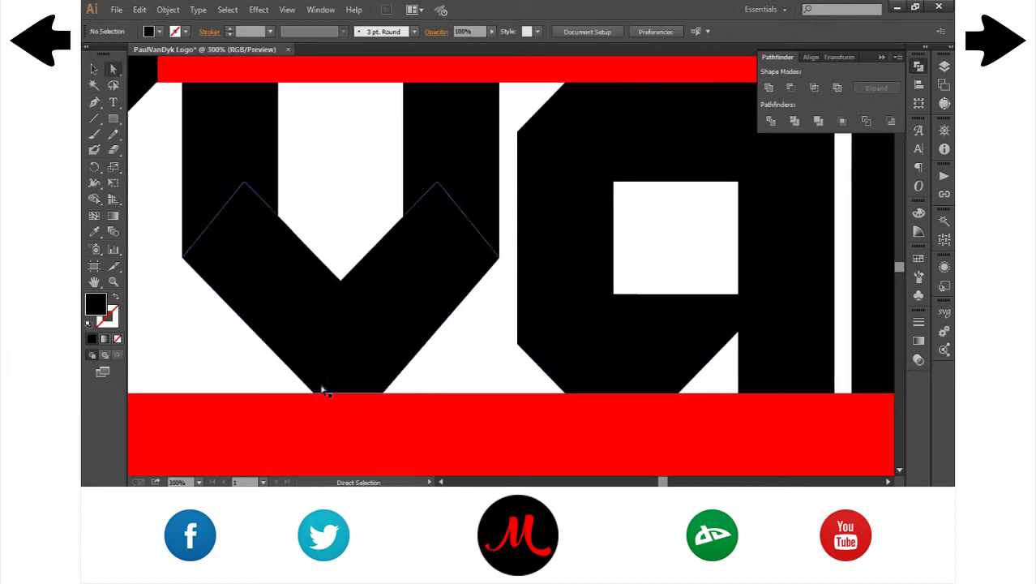
left_click_drag(323, 393, 317, 397)
key("ctrl+minus")
key("ctrl+minus")
key("ctrl+minus")
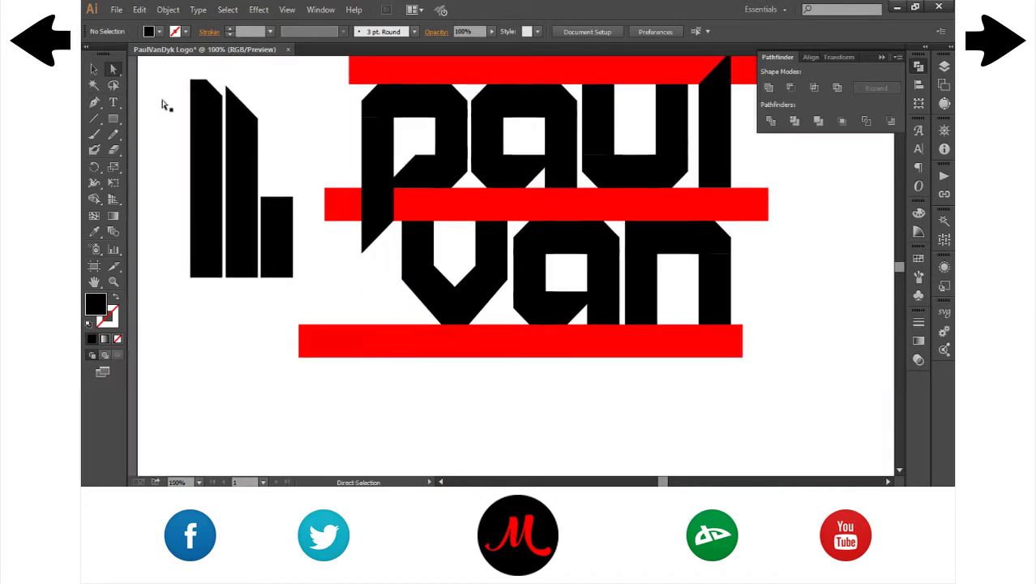
left_click_drag(451, 172, 486, 203)
left_click_drag(566, 262, 495, 345)
left_click(623, 332)
- Move the angled bar left onto the d as its slanted stem
key("ctrl+plus")
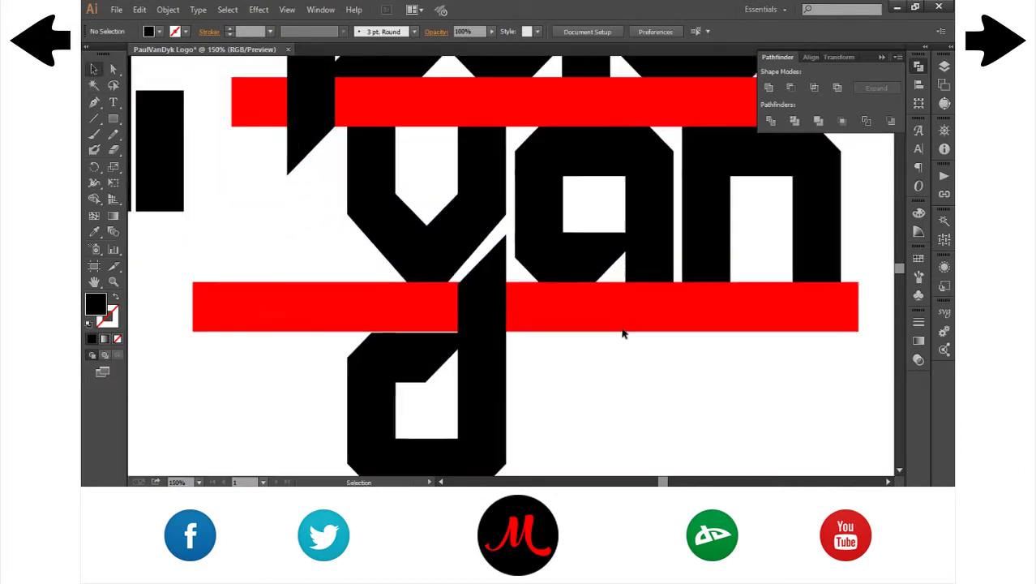
left_click(549, 394)
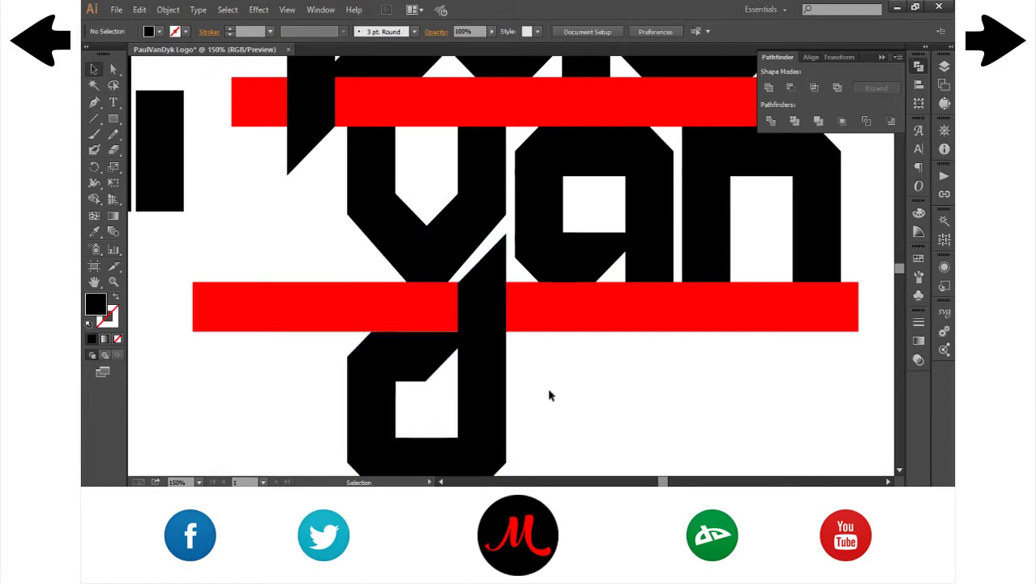
left_click(844, 57)
left_click(623, 32)
mouse_move(570, 274)
left_mouse_down()
mouse_move(512, 267)
mouse_move(644, 369)
left_mouse_up()
key("ctrl+minus")
left_click(777, 57)
- Alt-drag a copy of paul's u down beside the d and place the descender
scroll(760, 389, "up", 1)
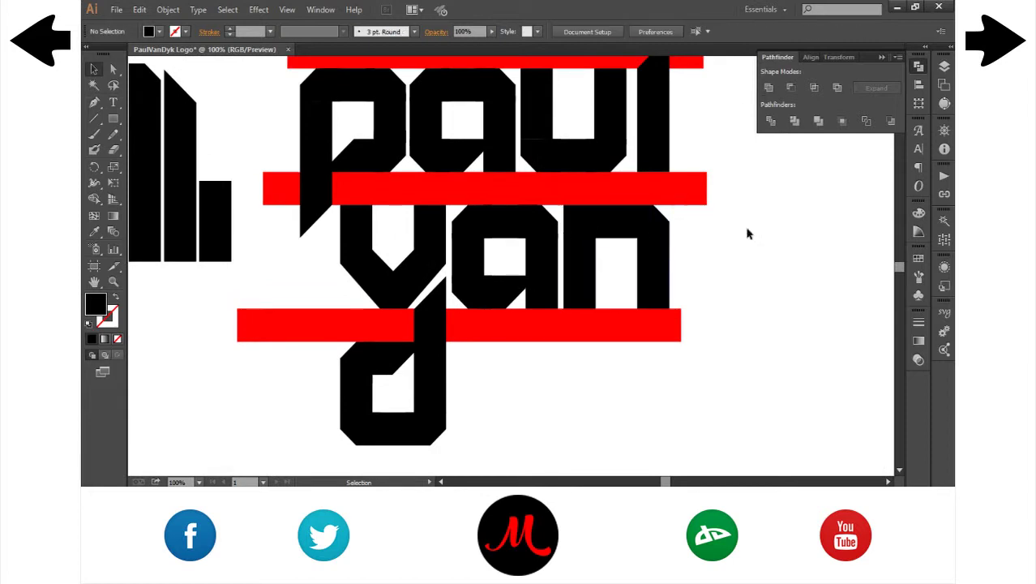
left_click_drag(617, 100, 550, 341)
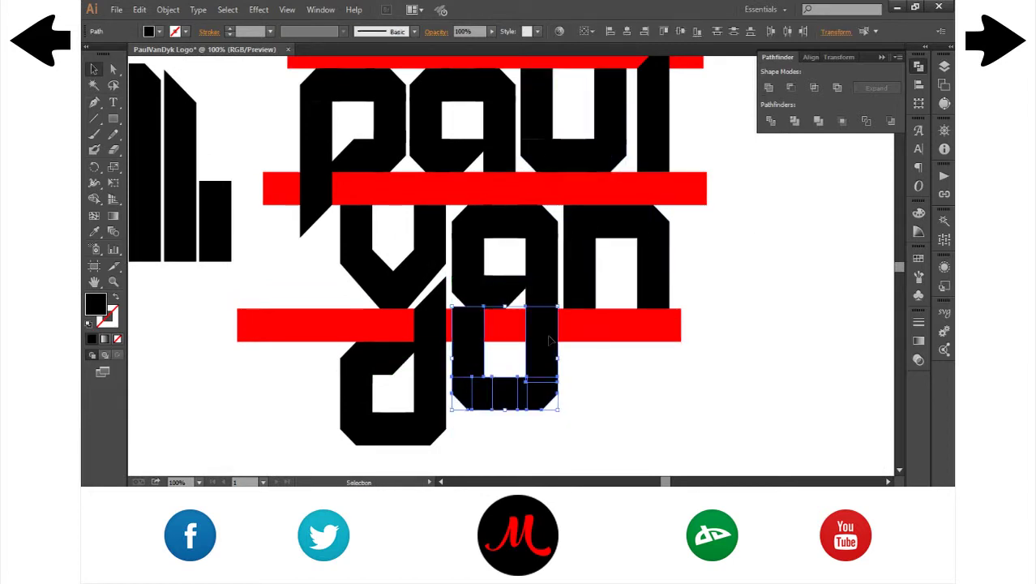
left_click_drag(535, 405, 535, 433)
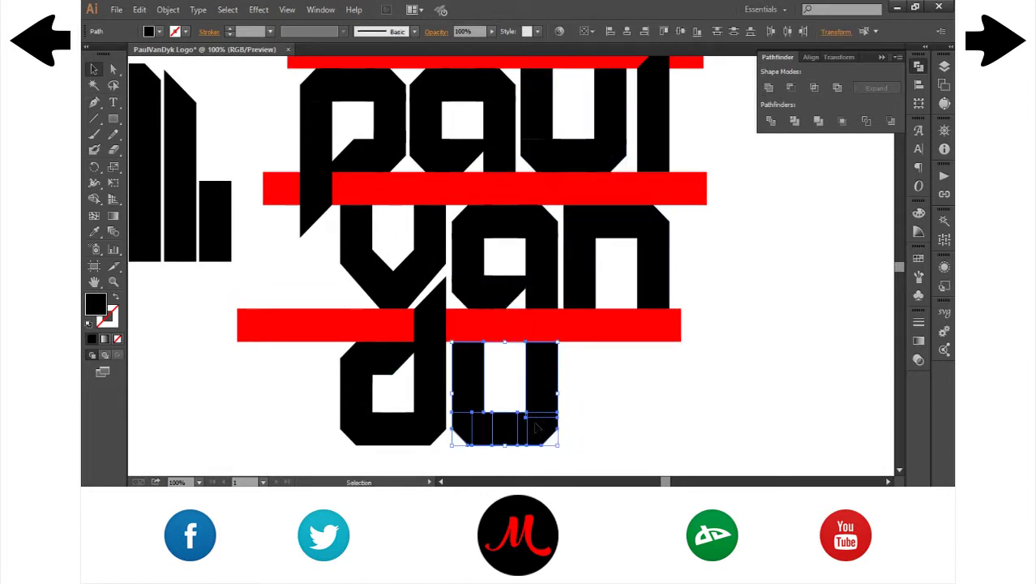
left_click(615, 423)
scroll(516, 190, "down", 3)
mouse_move(324, 204)
left_mouse_down()
mouse_move(518, 304)
mouse_move(551, 340)
left_mouse_up()
key("ctrl+plus")
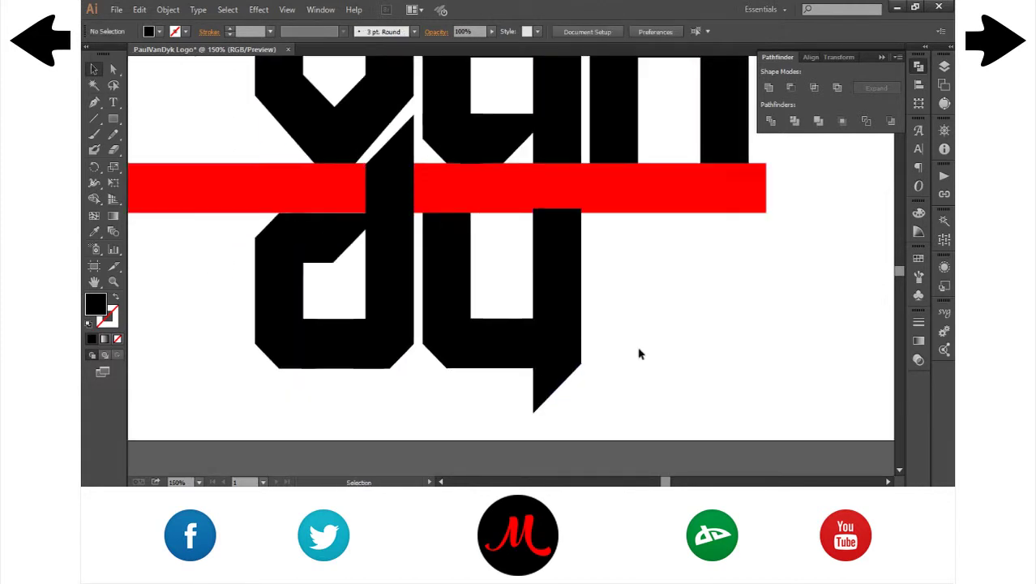
- Undo the leftover block and move the angled-top stem into the lower row
left_click(569, 242, "shift")
key("ctrl+z")
key("ctrl+z")
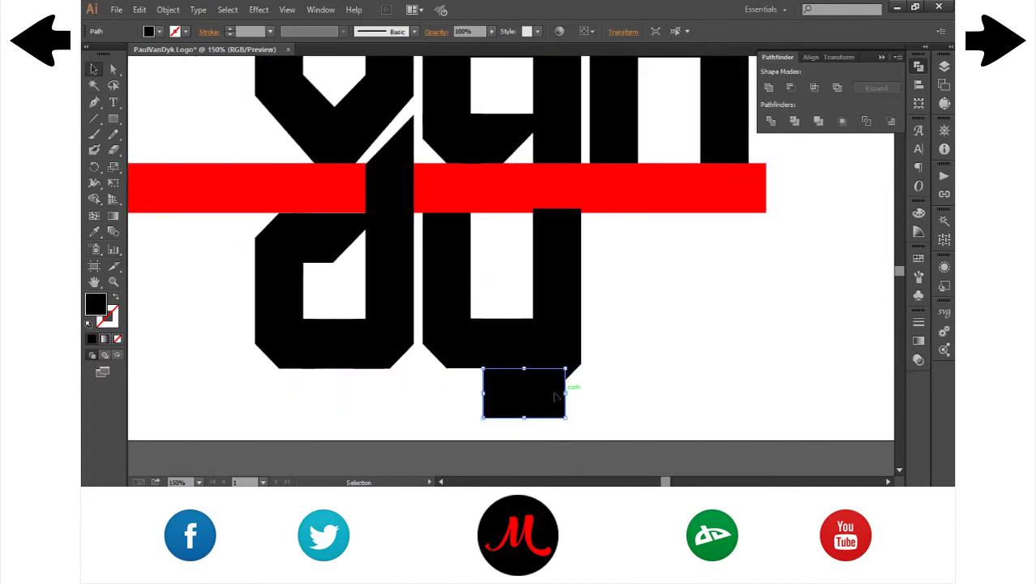
key("ctrl+z")
key("ctrl+z")
scroll(626, 389, "up", 1)
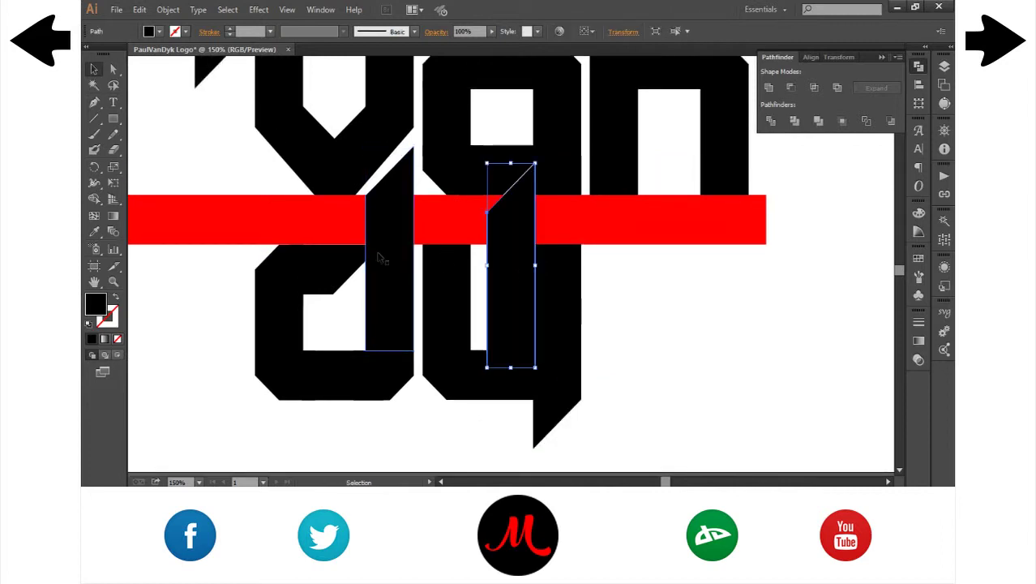
left_click_drag(600, 273, 613, 257)
left_click_drag(516, 269, 629, 381)
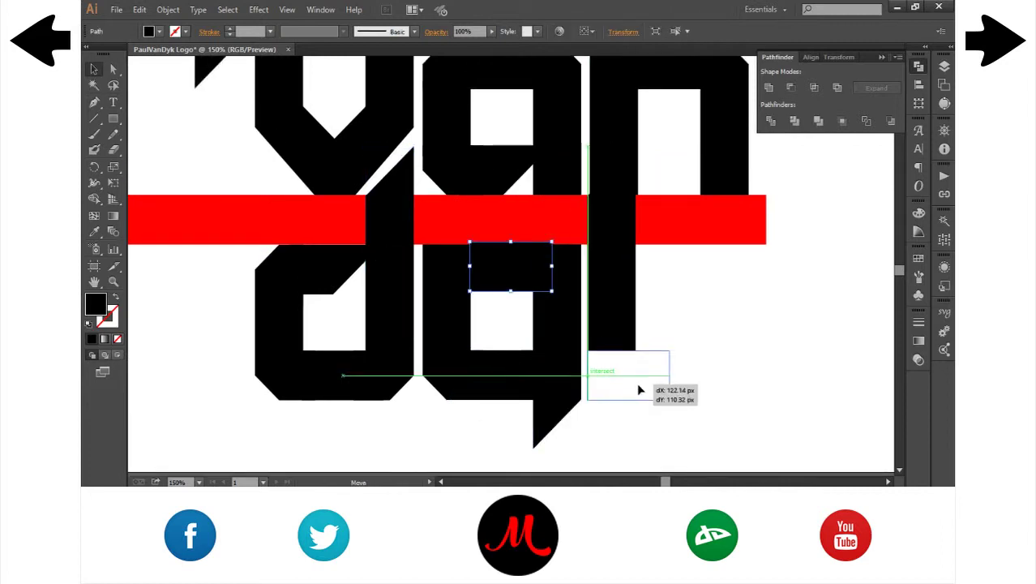
left_click(635, 330)
- Slide an angled-top piece onto the stem's top
left_click_drag(515, 268, 662, 227)
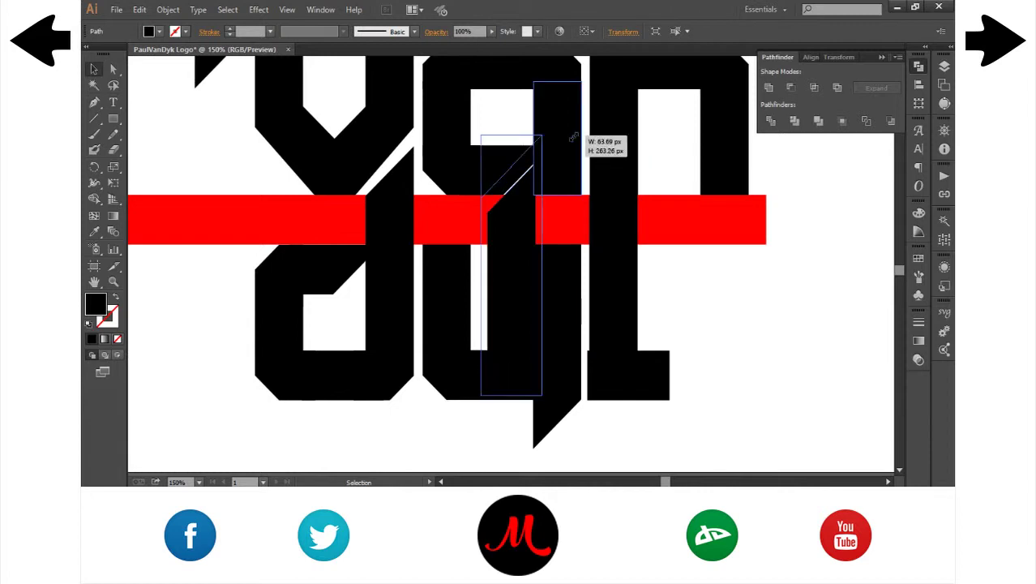
left_click_drag(677, 268, 638, 273)
left_click(694, 144)
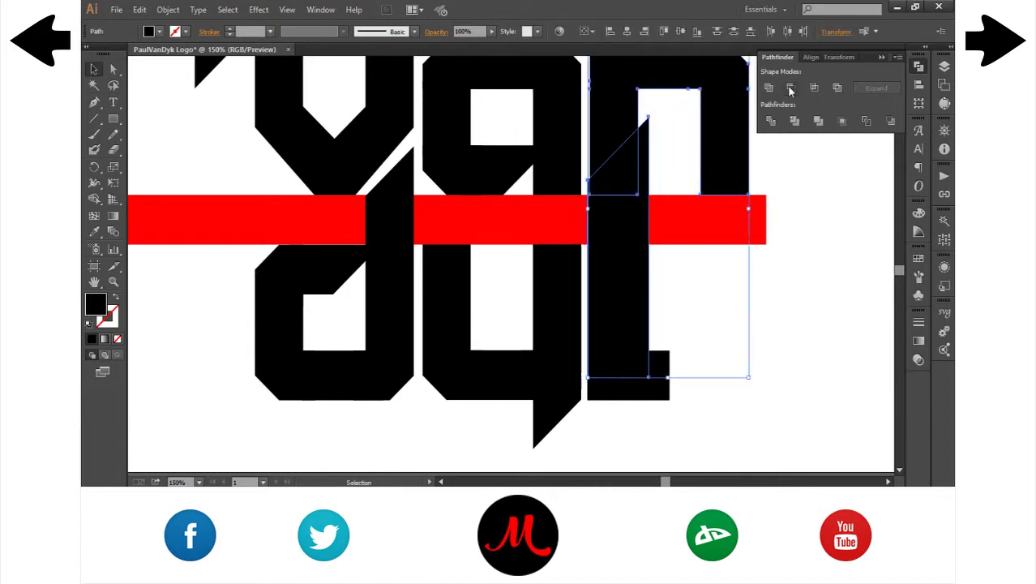
left_click_drag(668, 185, 664, 400)
- Extend the stem down to the baseline, then delete the long bar beneath
left_click_drag(395, 425, 395, 425)
left_click_drag(398, 424, 721, 424)
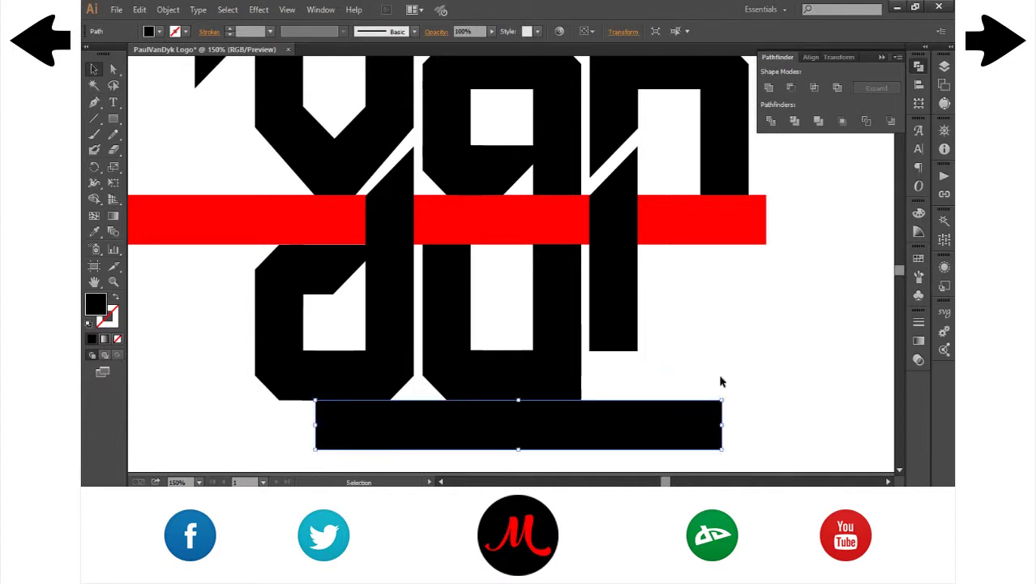
left_click_drag(465, 306, 633, 356)
left_click(666, 370)
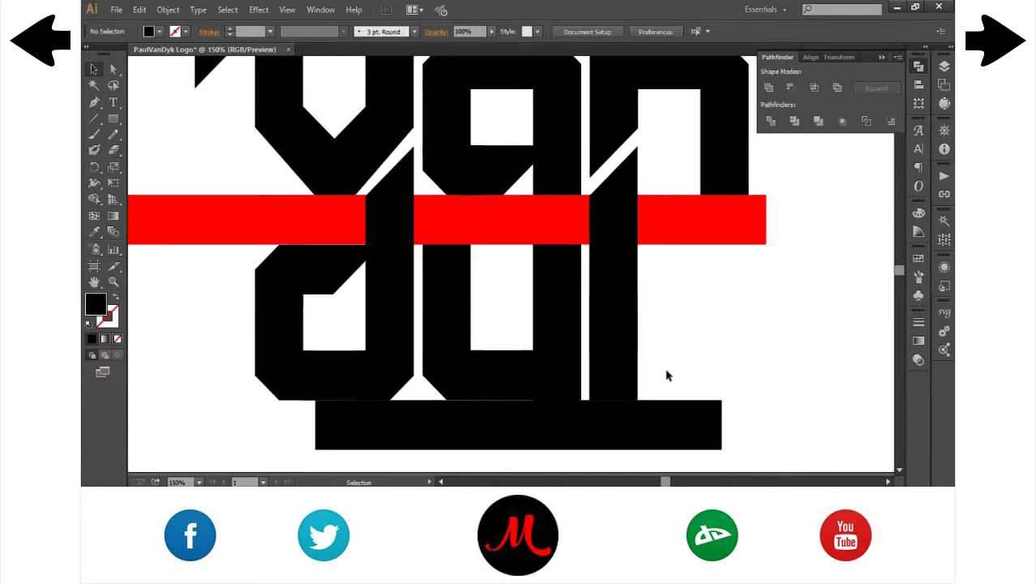
left_click(682, 426)
key("Delete")
left_click(888, 481)
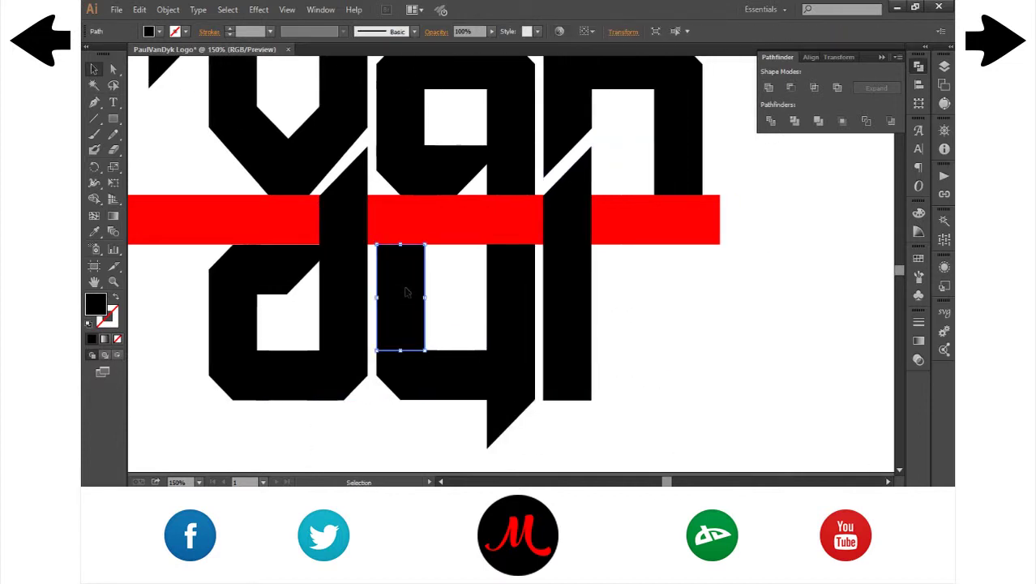
- Stretch and rotate a small rectangle into the k's diagonal arm
left_click_drag(407, 293, 518, 261)
left_click(844, 56)
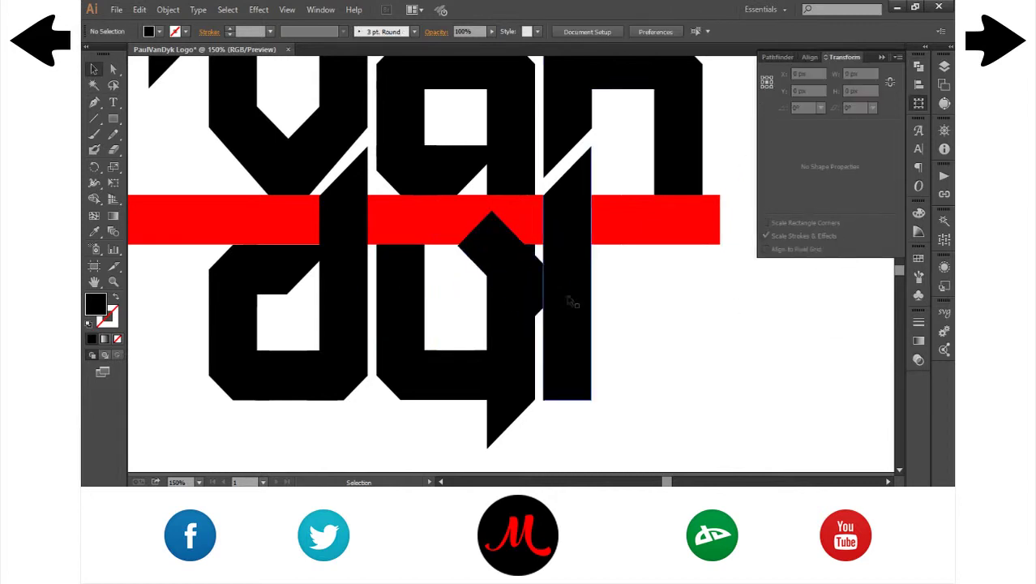
left_click_drag(566, 297, 705, 389)
mouse_move(535, 319)
left_mouse_down()
mouse_move(694, 351)
mouse_move(682, 394)
mouse_move(728, 404)
mouse_move(726, 396)
left_mouse_up()
mouse_move(723, 357)
left_mouse_down()
mouse_move(730, 393)
mouse_move(567, 341)
left_mouse_up()
- Trim the arm's overhanging ends with Shape Builder and fill the k's notch
left_click(746, 395)
key("shift+m")
left_click(724, 376, "alt")
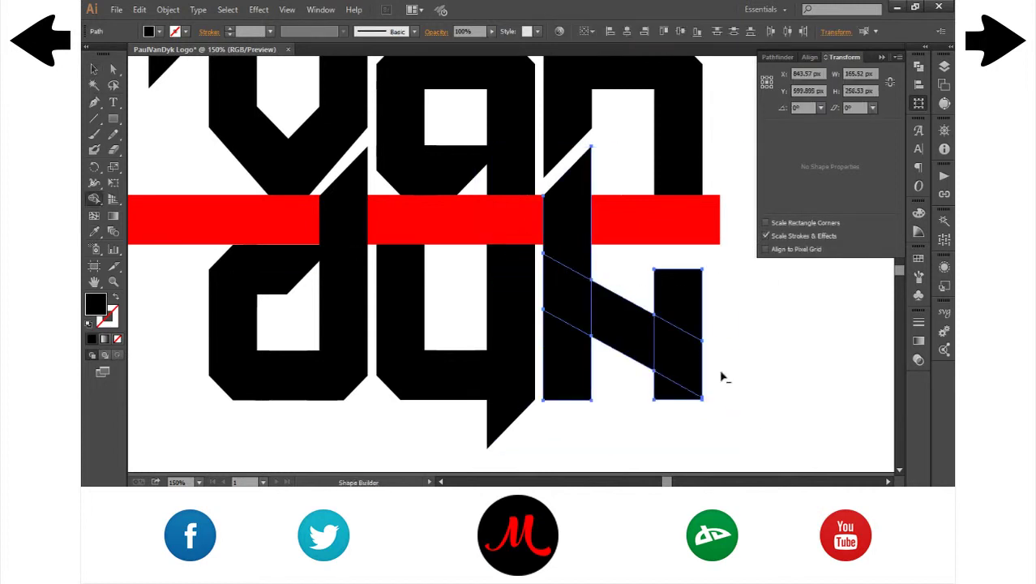
left_click_drag(499, 262, 671, 329)
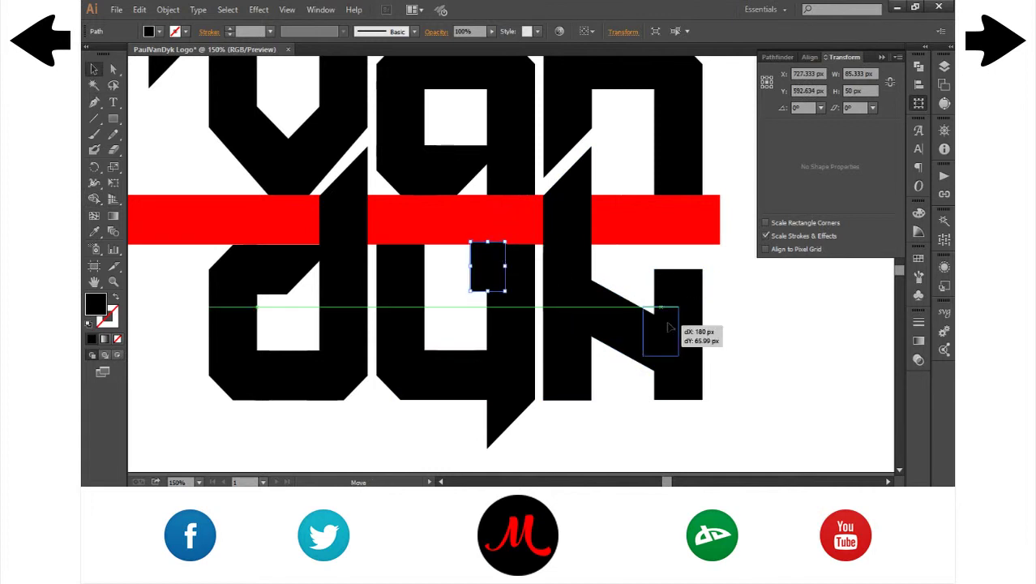
left_click_drag(670, 326, 670, 317)
left_click(741, 316)
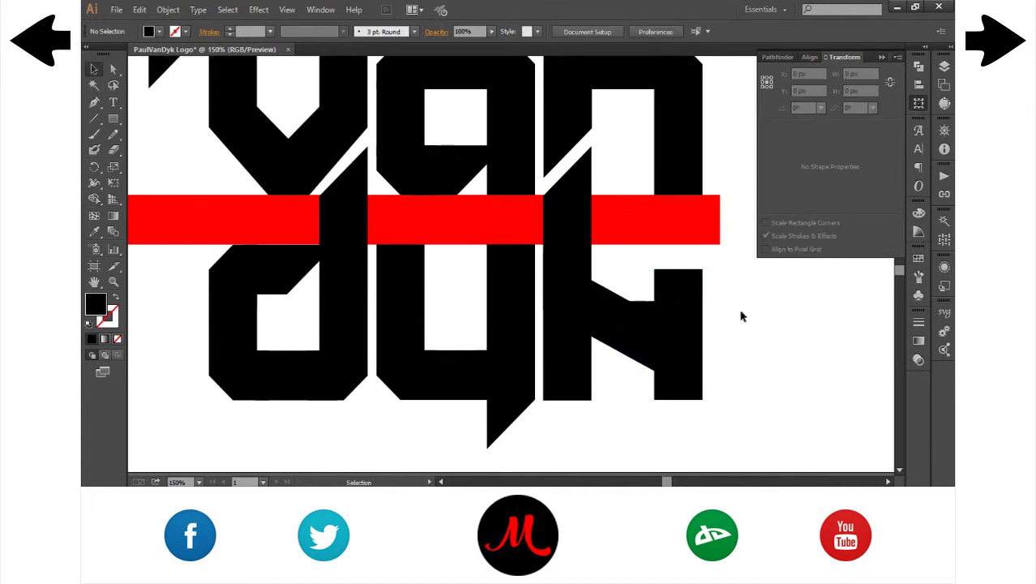
- Rotate the small notch piece about -148° and set it at the k's right side
left_click(572, 352)
left_click(777, 57)
left_click(276, 268)
left_click_drag(535, 244, 452, 304)
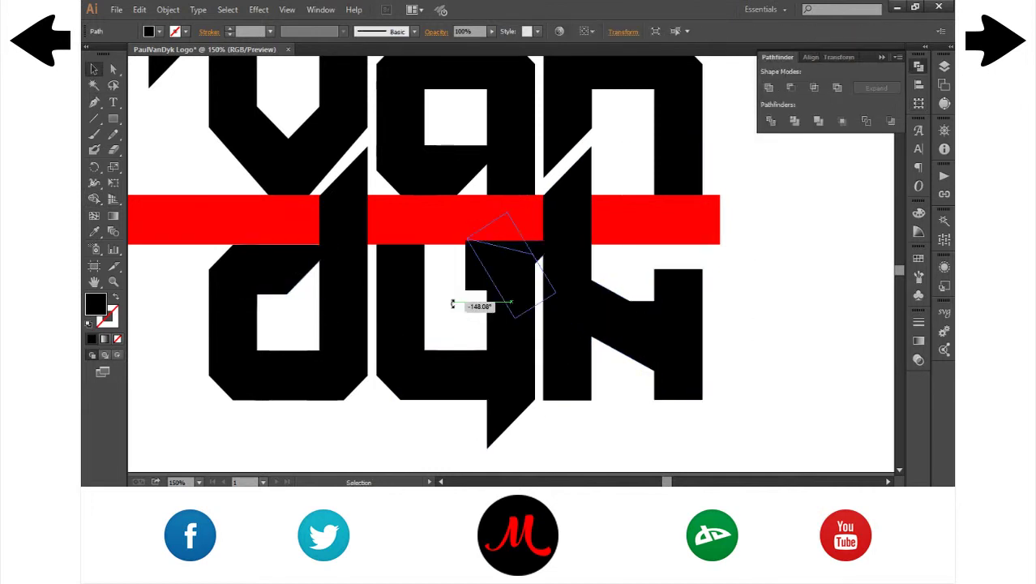
left_click(623, 30)
left_click_drag(519, 263, 775, 274)
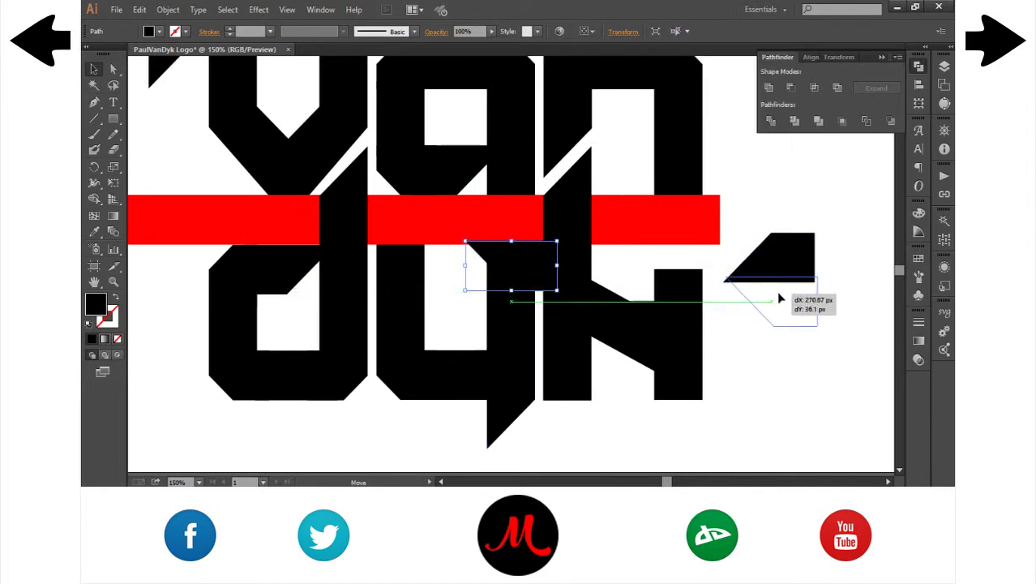
left_click_drag(733, 343, 734, 341)
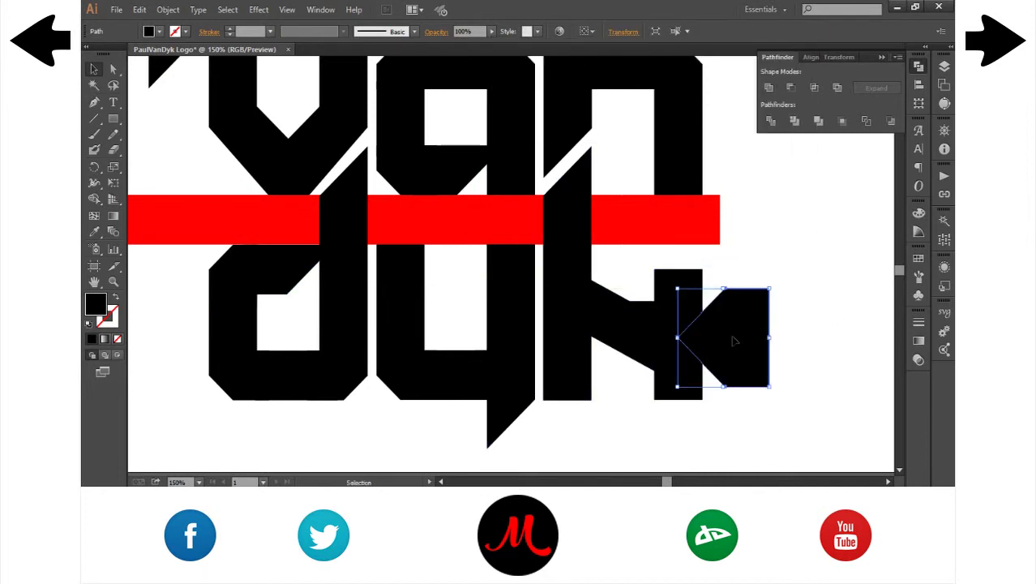
left_click(640, 340, "shift")
left_click(817, 266)
- Zoom out and hide the red guide bars in the Layers panel
left_click(199, 482)
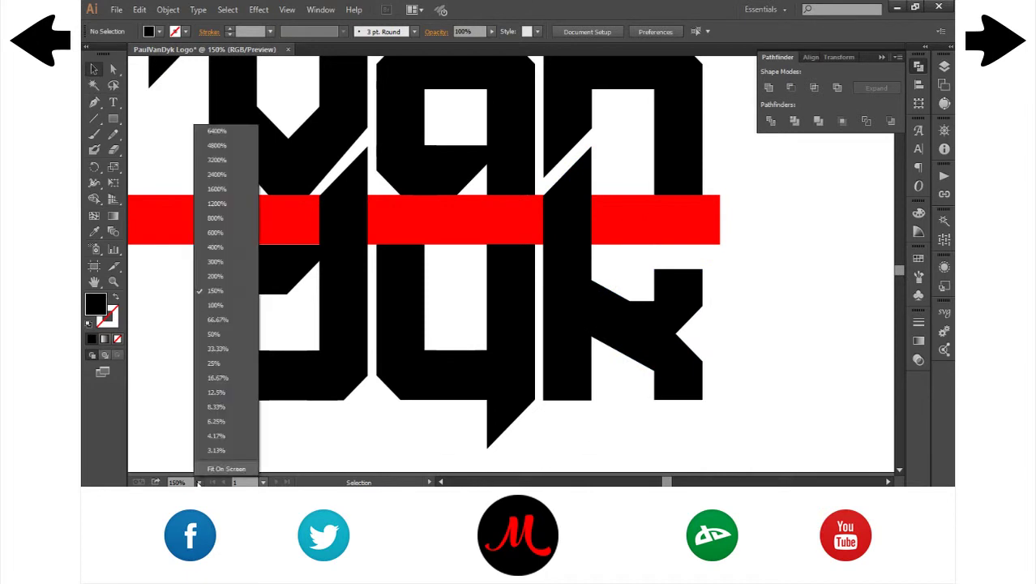
left_click(223, 469)
left_click(944, 66)
scroll(851, 267, "down", 10)
left_click(786, 451)
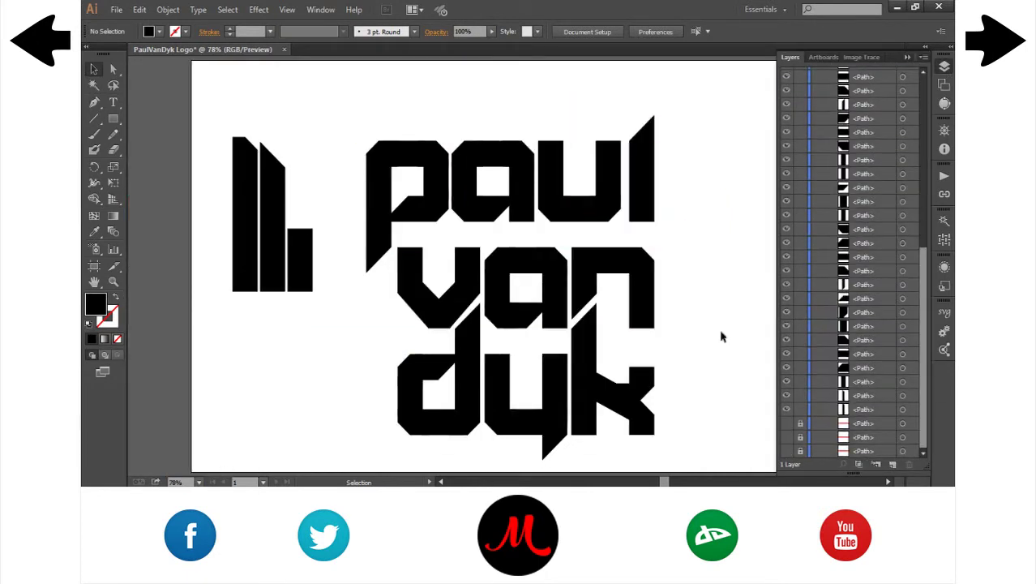
- Delete the IL mark and centre the whole logo on the artboard
left_click(272, 210)
key("Delete")
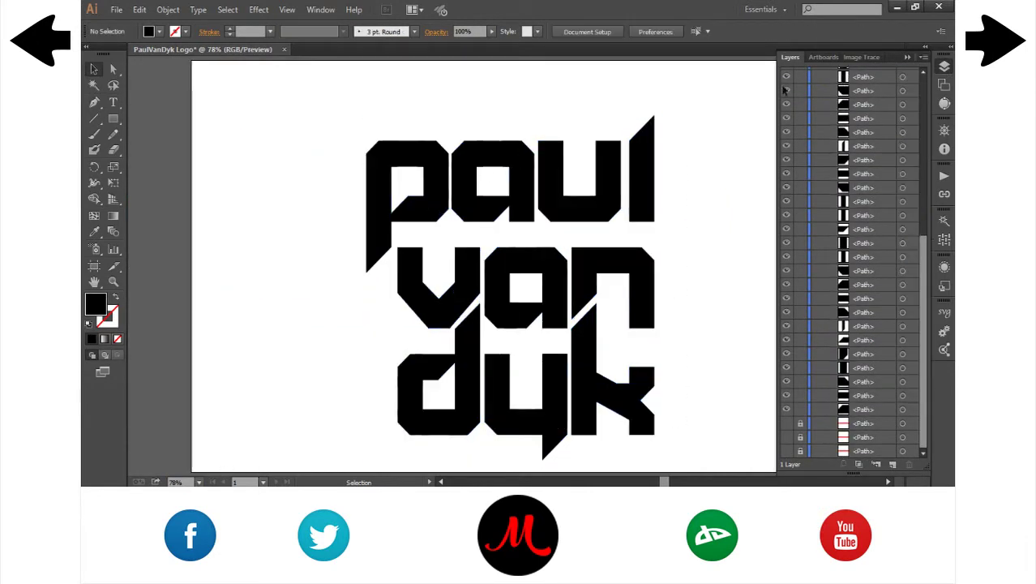
left_click(944, 65)
key("ctrl+a")
left_click(342, 121)
key("ctrl+a")
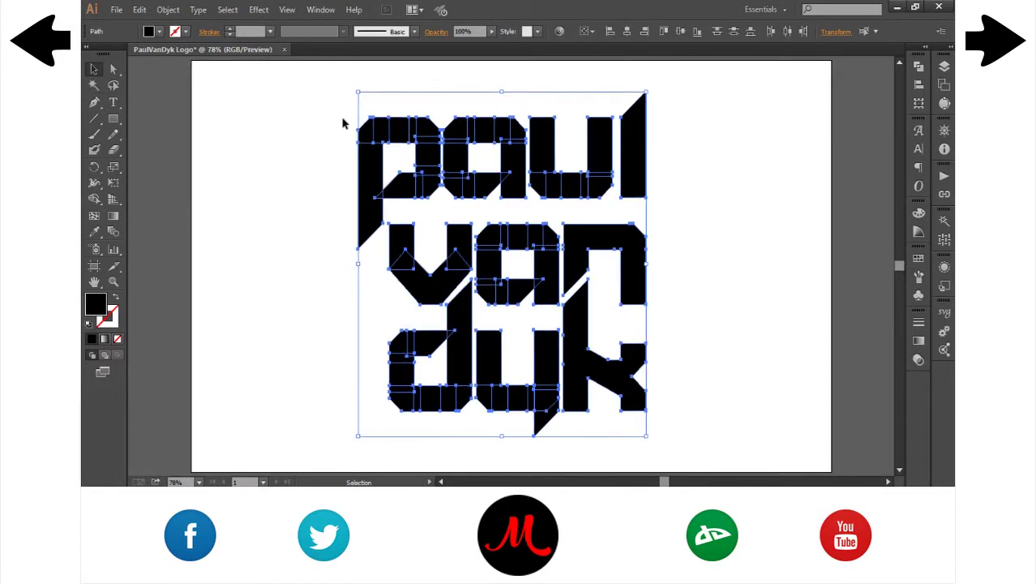
left_click(320, 155)
left_click_drag(319, 155, 381, 186)
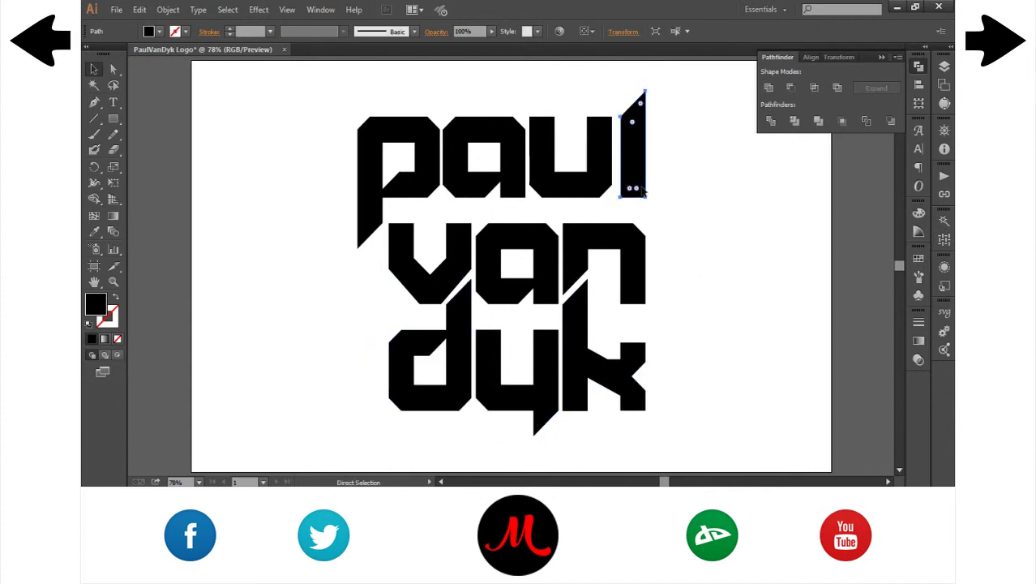
- Lay a diagonal bar across van and inspect it zoomed in
left_click_drag(498, 252, 523, 272)
key("ctrl+equal")
key("ctrl+equal")
key("ctrl+equal")
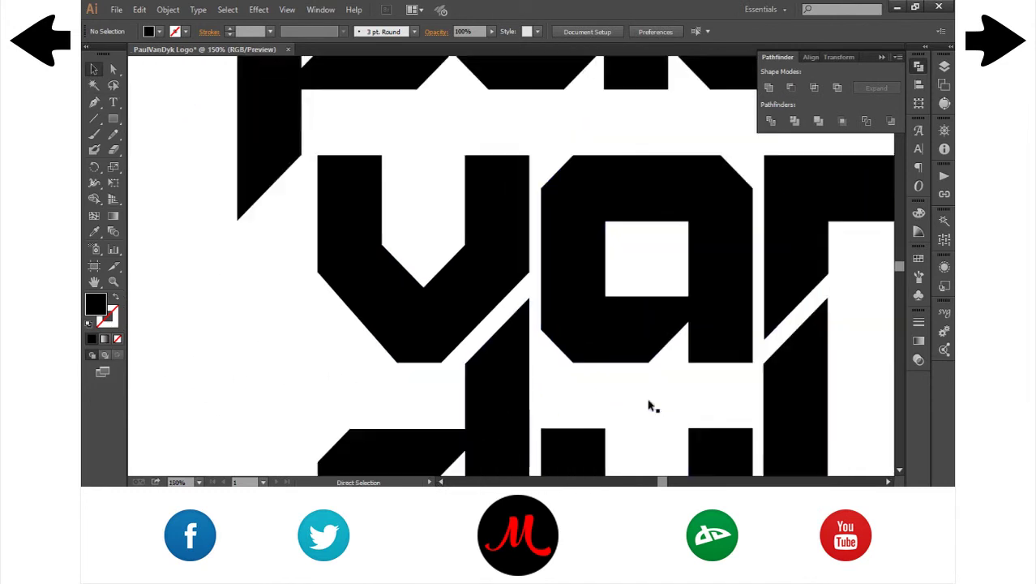
key("ctrl+minus")
key("v")
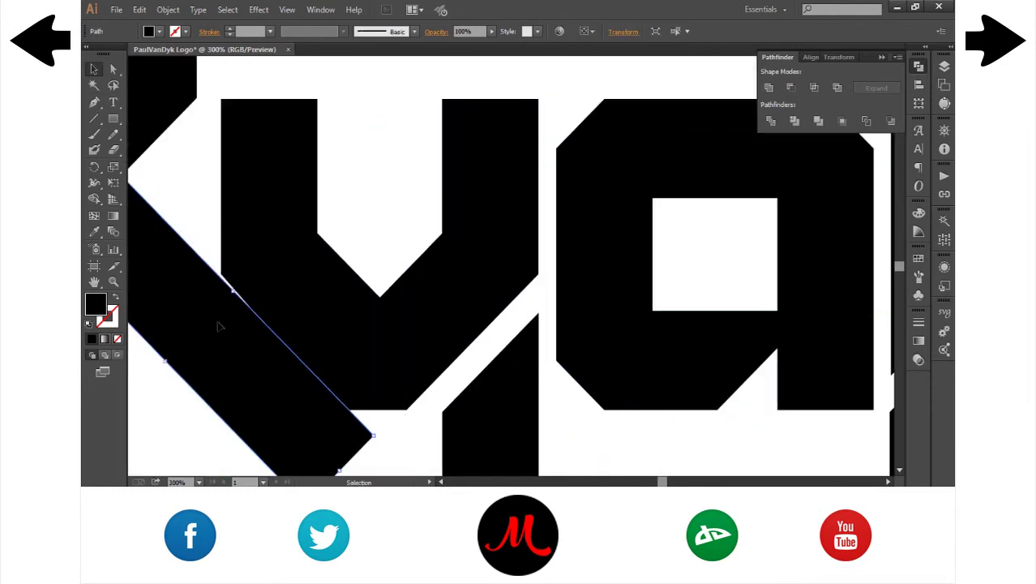